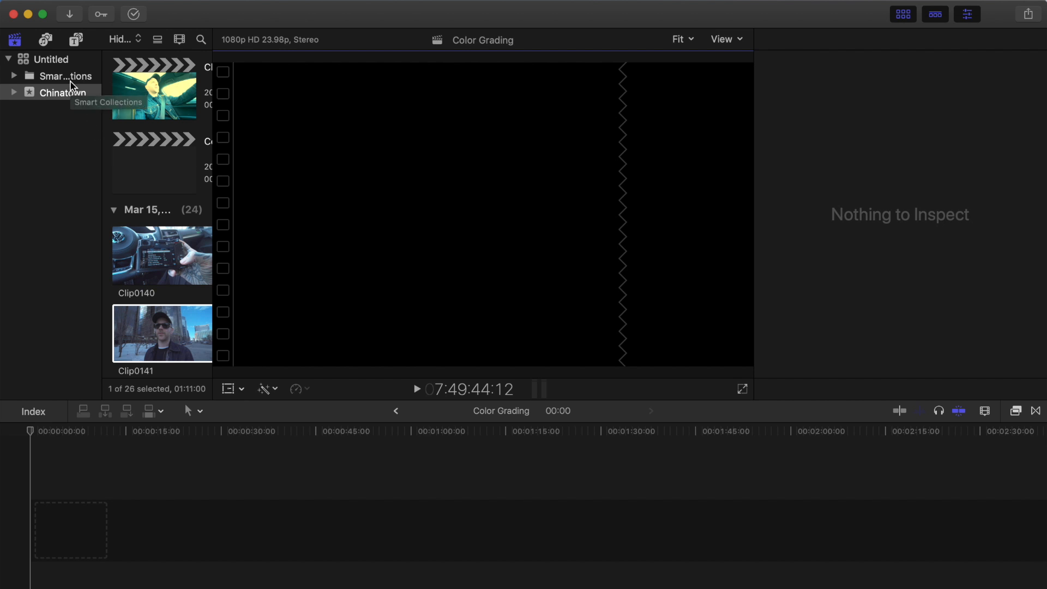
# - Add Clip0141 from the Chinatown event to the empty Color Grading project timeline
pyautogui.scroll(-3, 178, 331)
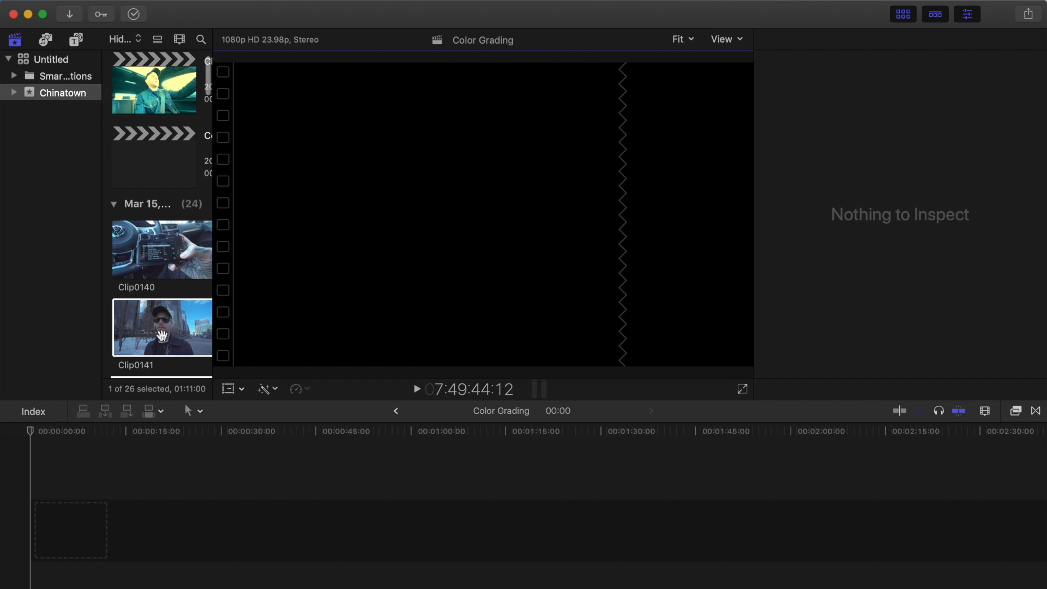
pyautogui.scroll(-2, 151, 303)
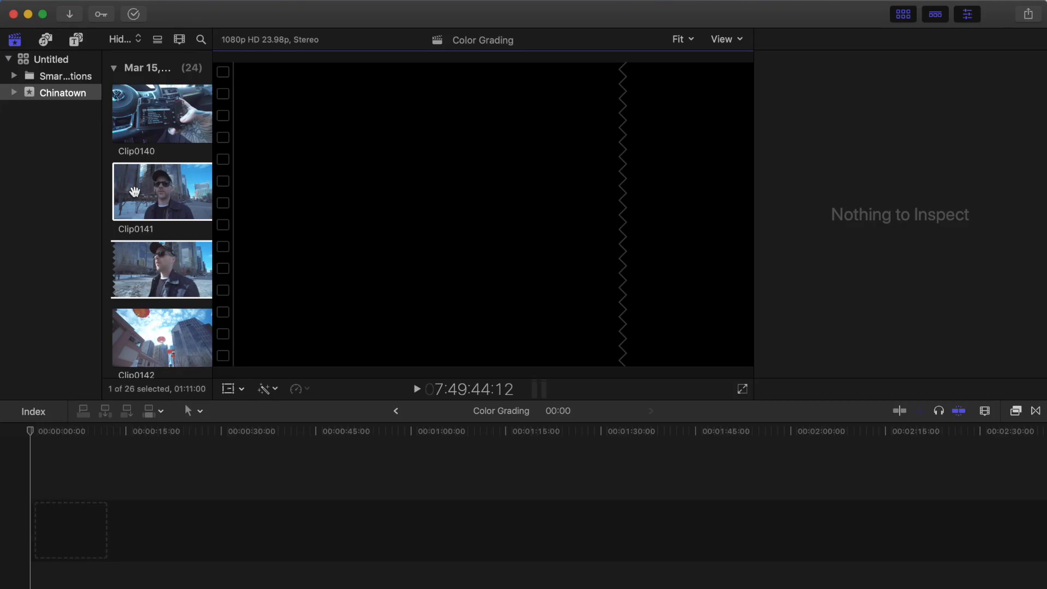
pyautogui.moveTo(162, 190); pyautogui.dragTo(64, 543)
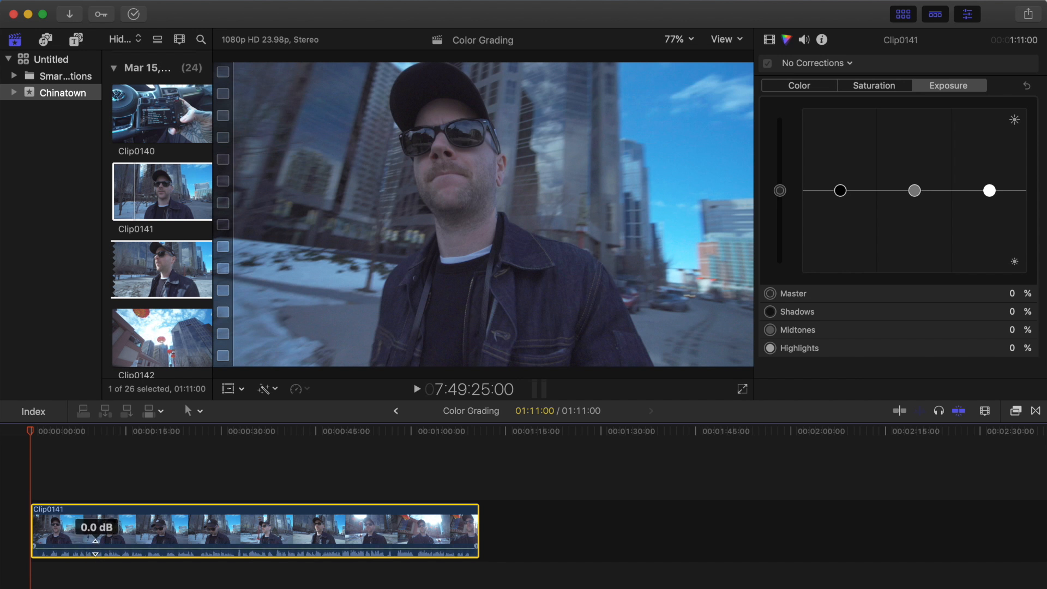
pyautogui.press('super+equal')
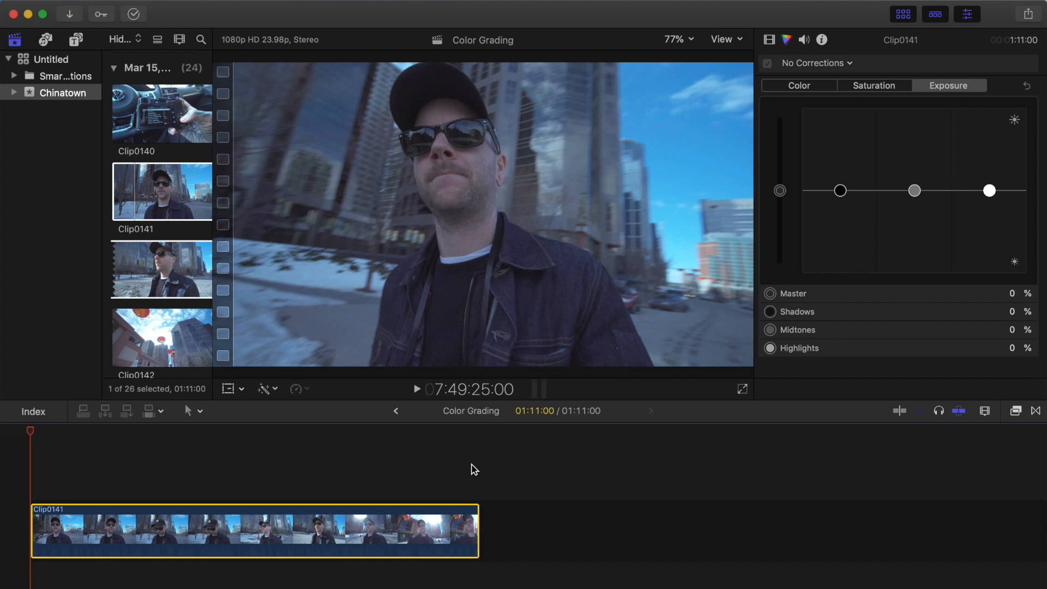
# - Switch to the Color & Effects workspace
pyautogui.click(375, 0)
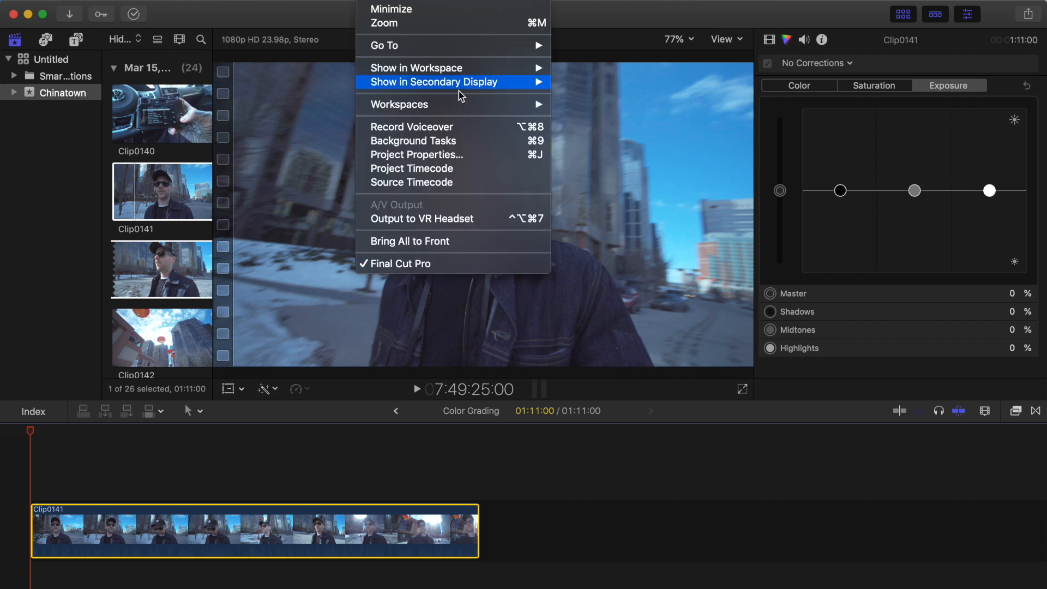
pyautogui.moveTo(476, 105)
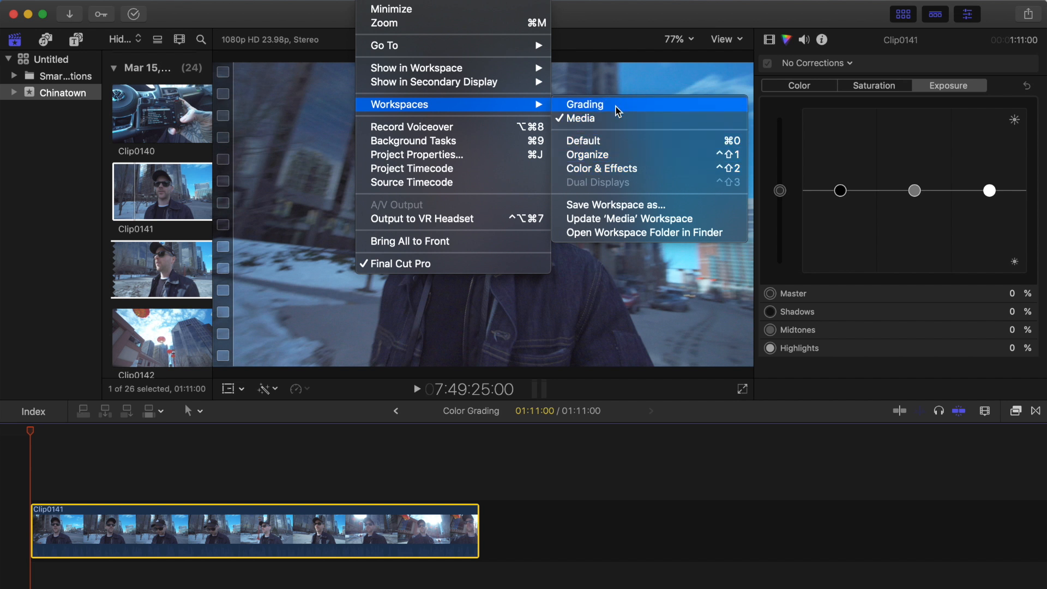
pyautogui.click(618, 170)
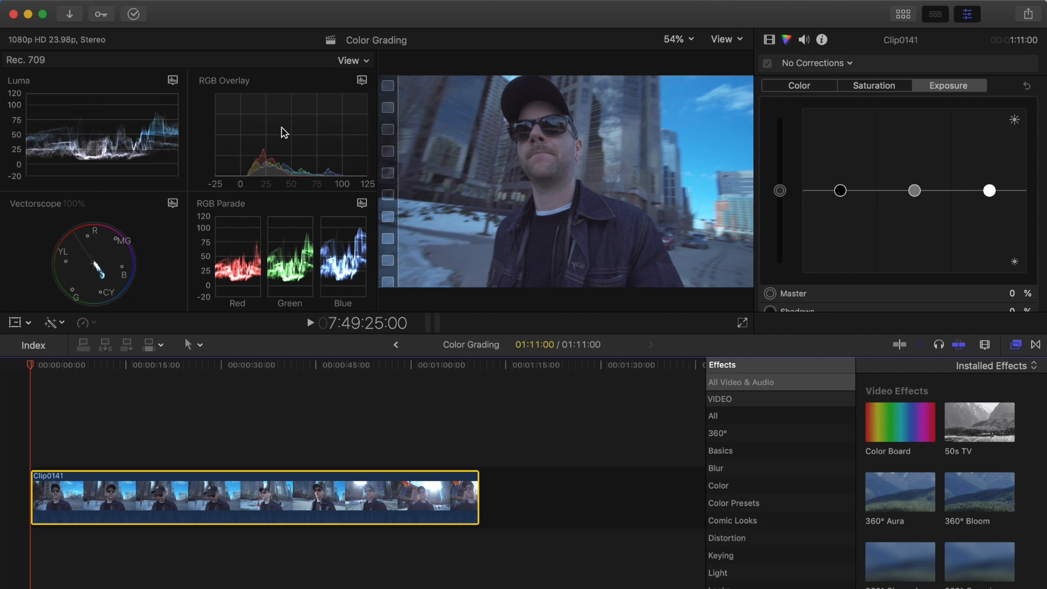
# - Arrange the video scopes with one wide scope above two smaller ones and check the Luma scope's display options
pyautogui.click(363, 61)
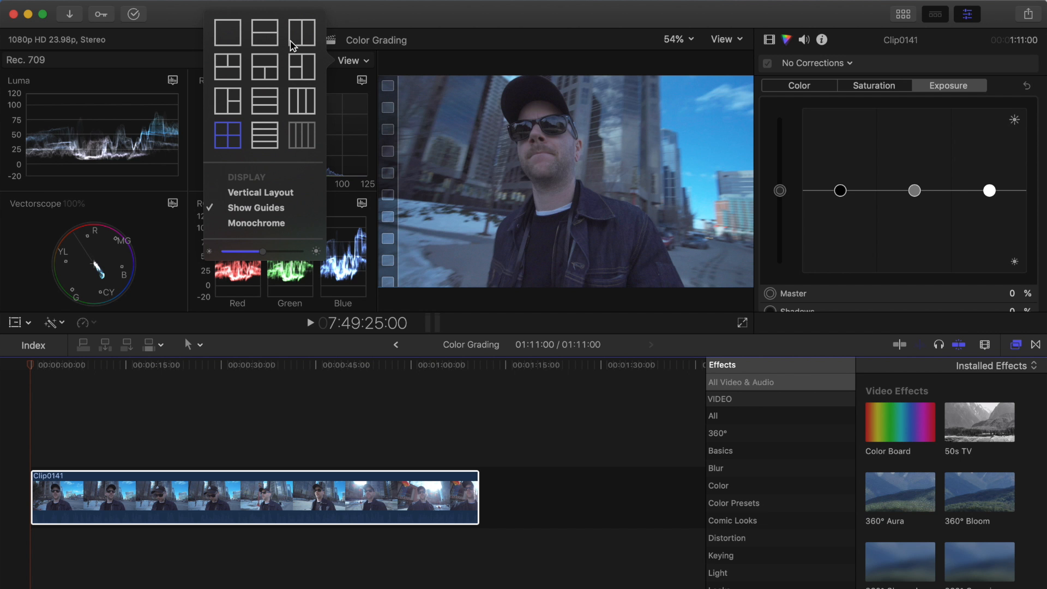
pyautogui.click(263, 72)
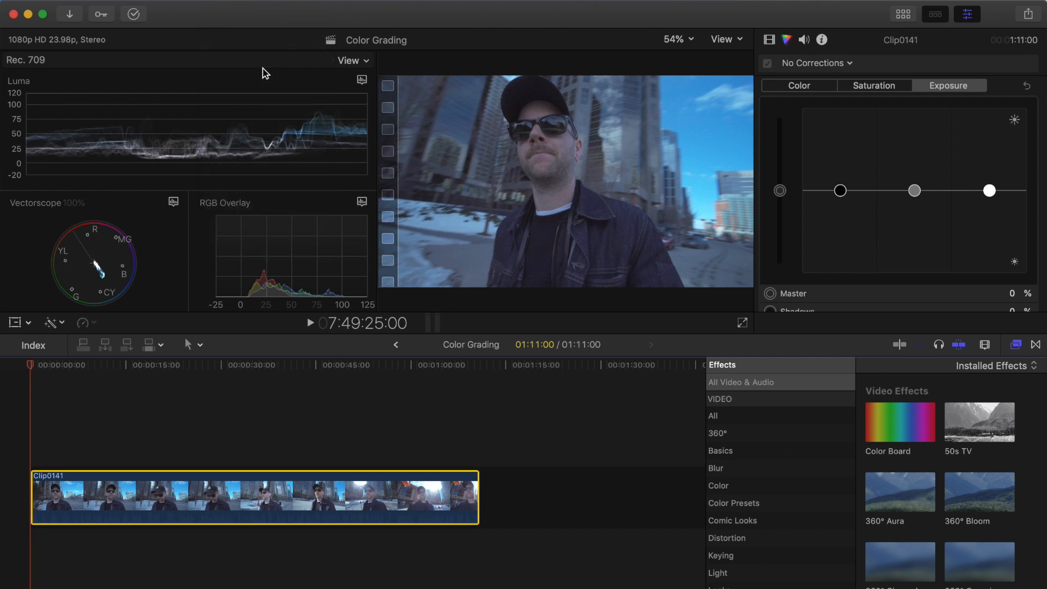
pyautogui.click(362, 80)
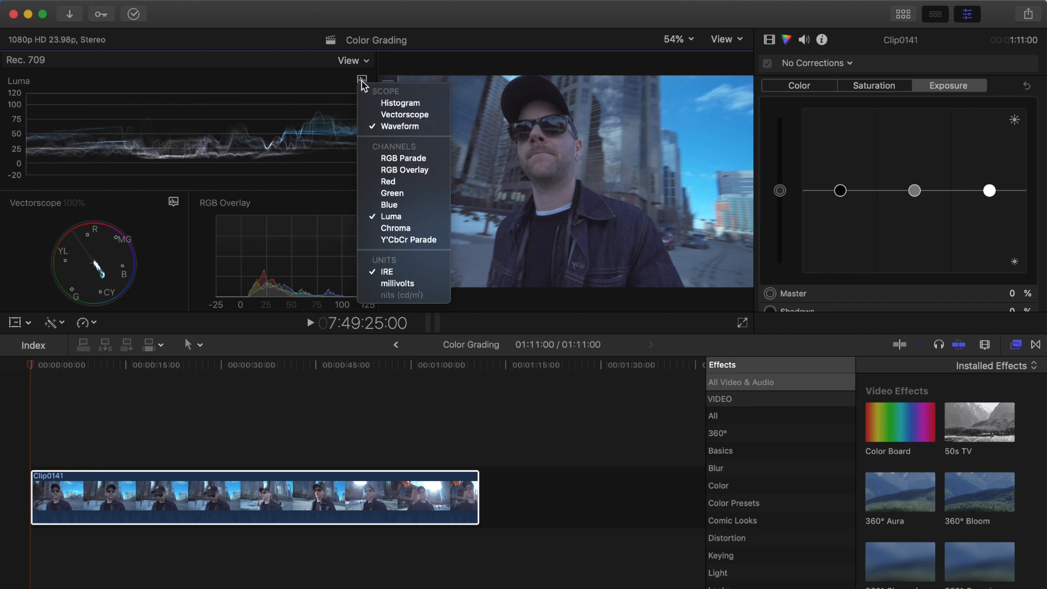
pyautogui.click(363, 82)
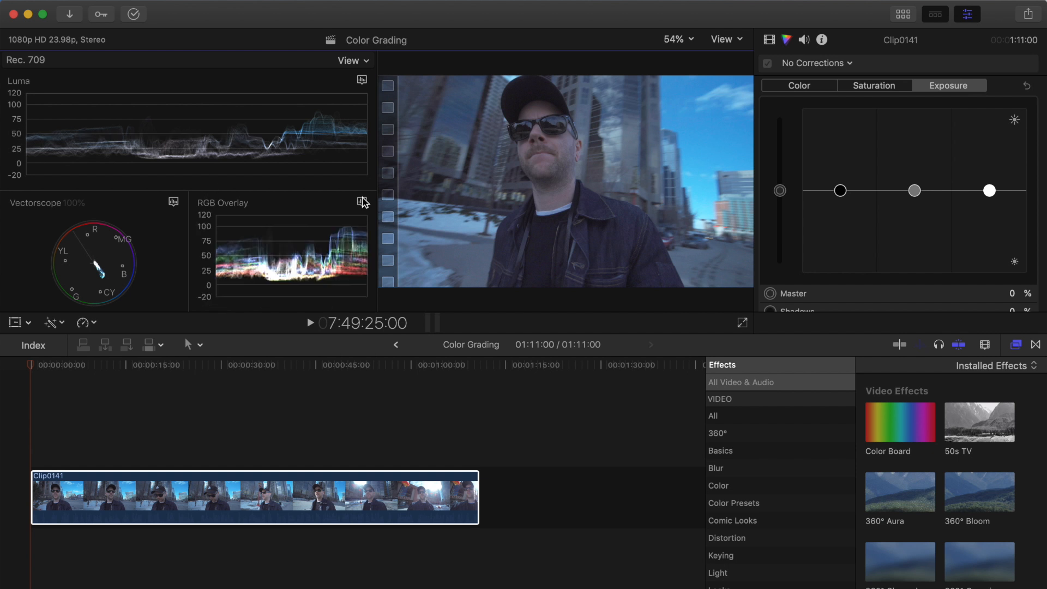
# - Set the RGB Overlay scope to display as a waveform
pyautogui.click(362, 201)
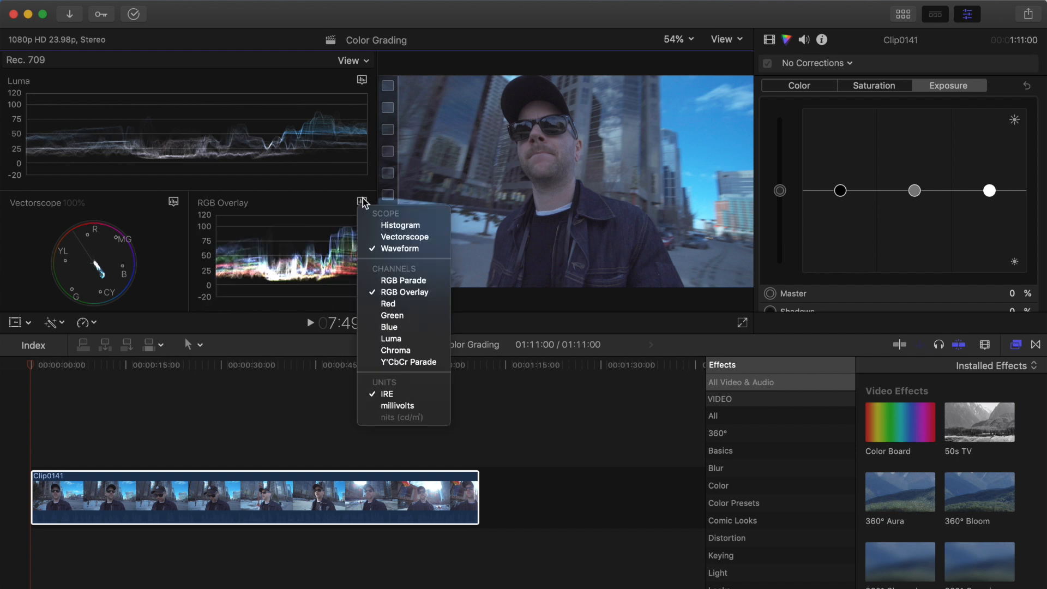
pyautogui.click(416, 295)
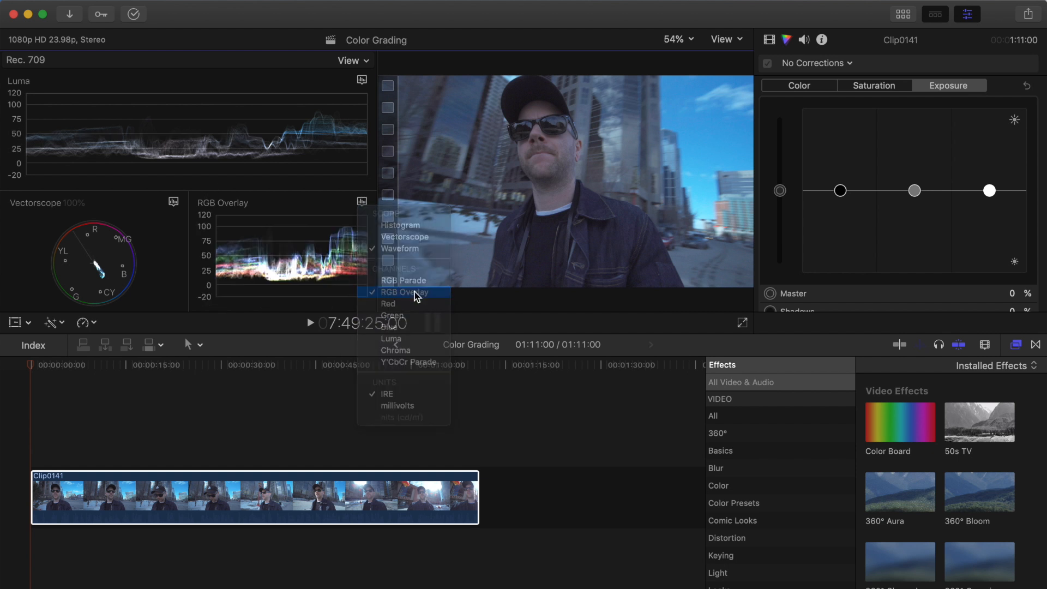
pyautogui.click(361, 201)
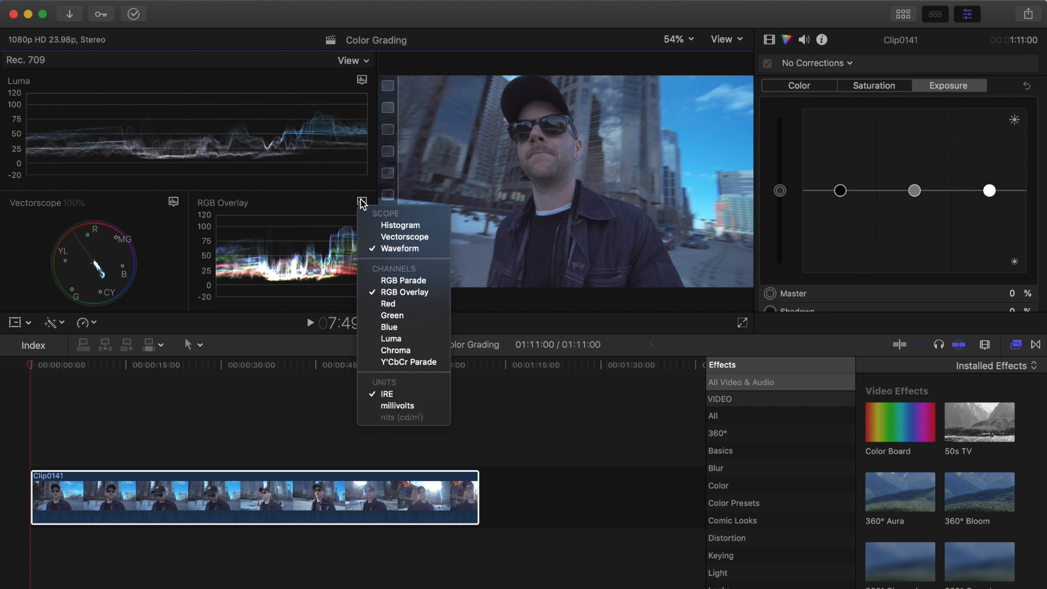
pyautogui.click(406, 255)
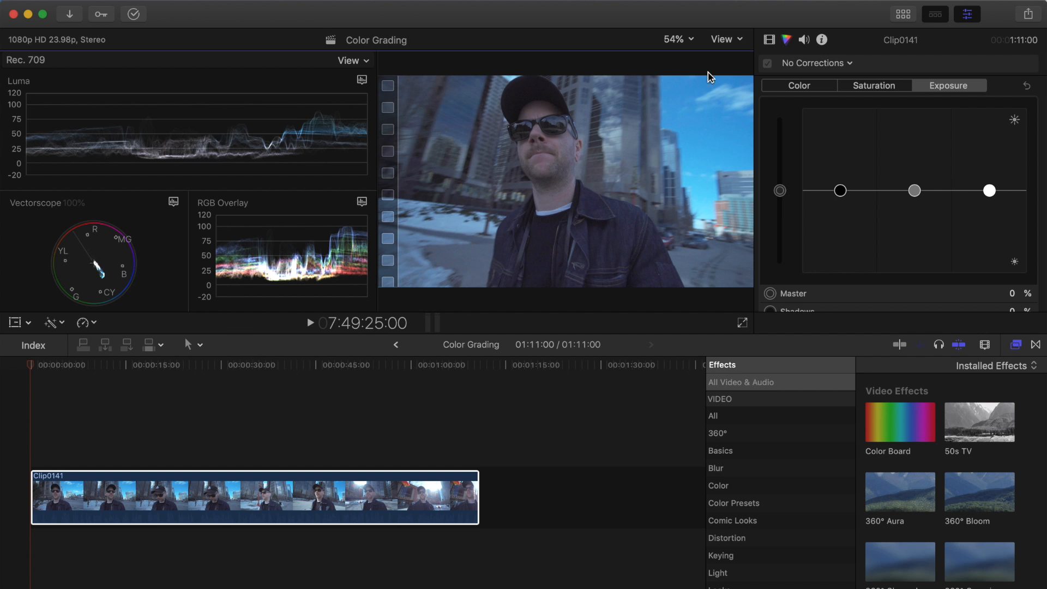
# - Add a Color Wheels correction to Clip0141 and bring its shadows, highlights and midtones wheels into view
pyautogui.click(769, 40)
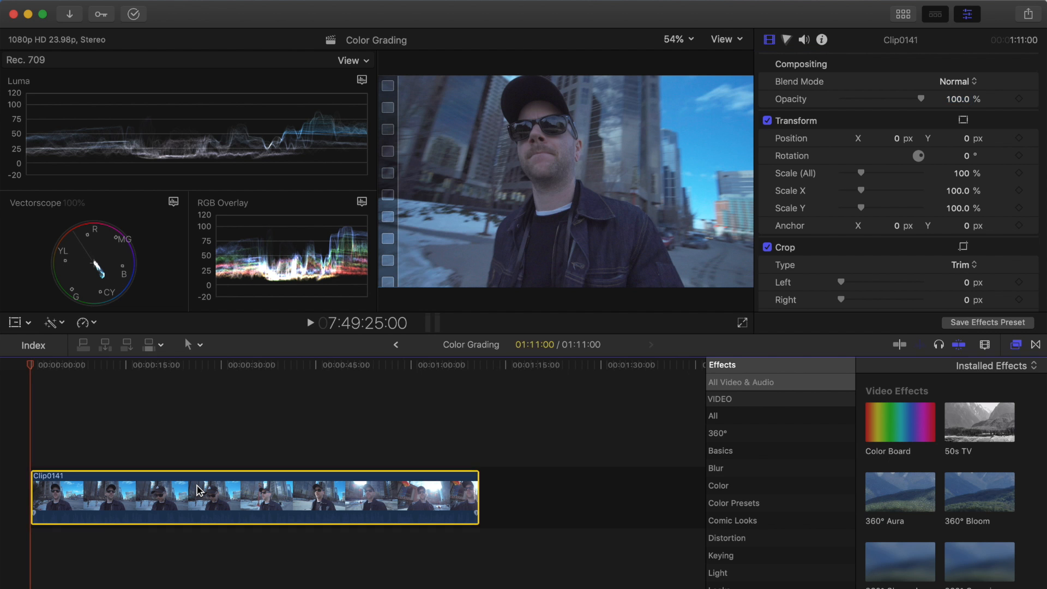
pyautogui.click(786, 40)
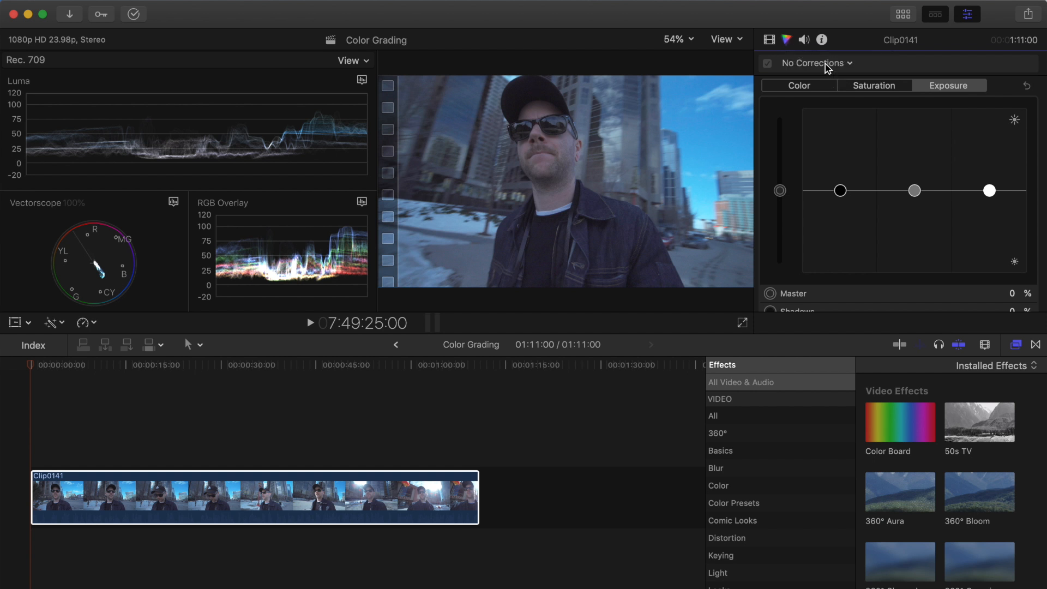
pyautogui.click(828, 66)
pyautogui.click(848, 104)
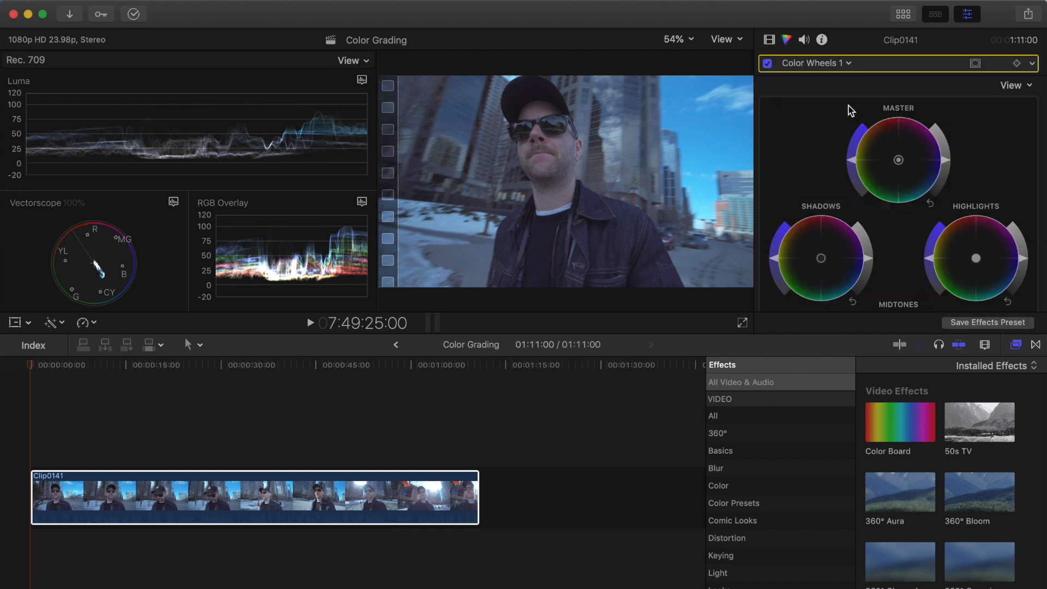
pyautogui.scroll(-3, 823, 145)
pyautogui.scroll(-1, 823, 145)
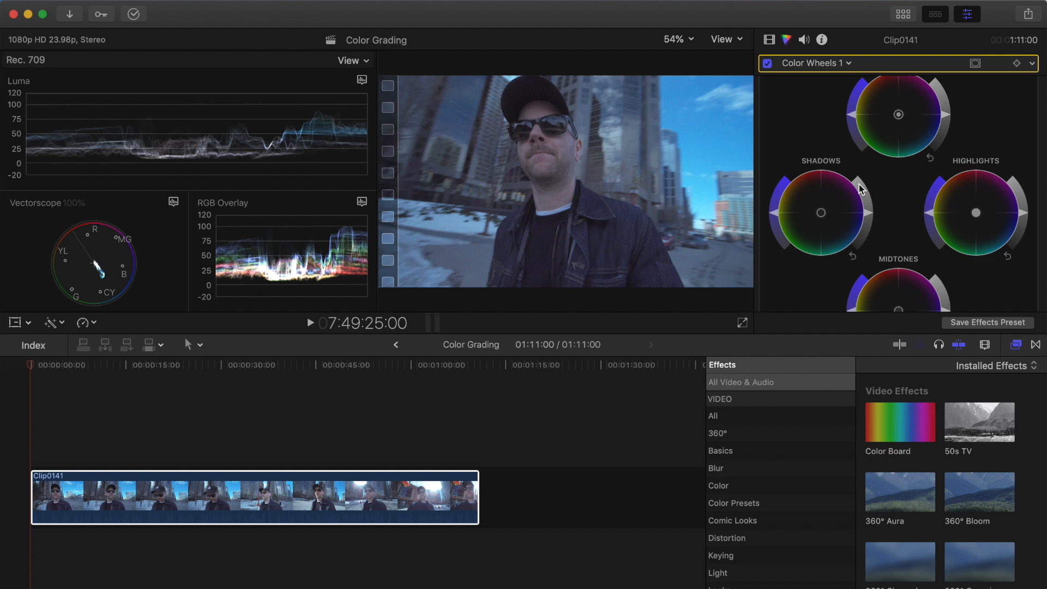
pyautogui.scroll(-4, 959, 188)
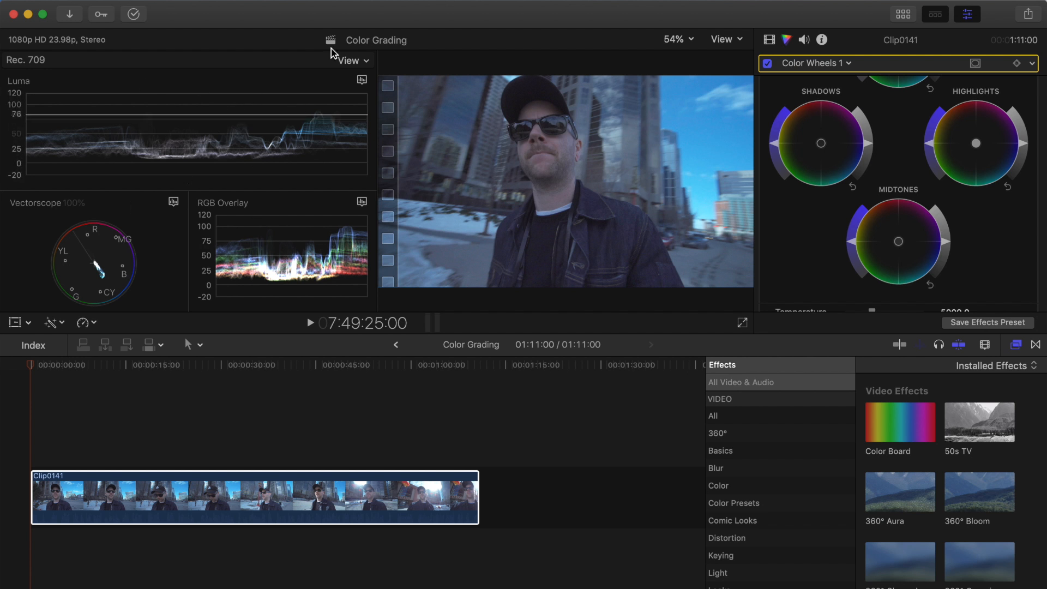
# - Switch to the saved Grading workspace
pyautogui.click(373, 1)
pyautogui.click(372, 1)
pyautogui.click(373, 1)
pyautogui.moveTo(493, 105)
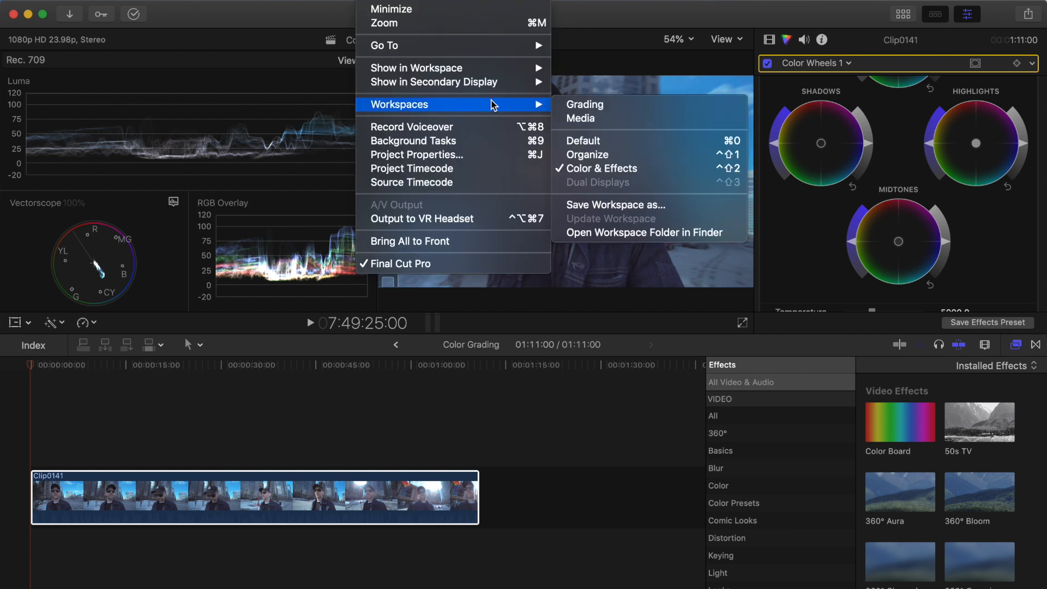
pyautogui.click(586, 105)
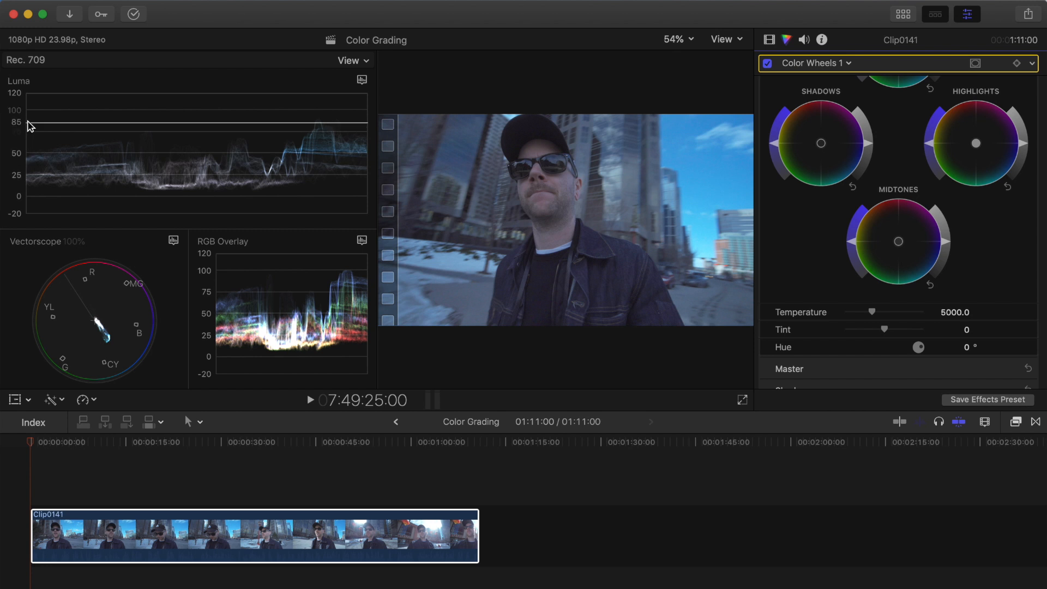
# - Lower the shadows brightness slightly and raise the highlights brightness until the luma waveform peaks near 100
pyautogui.moveTo(37, 111); pyautogui.dragTo(39, 110)
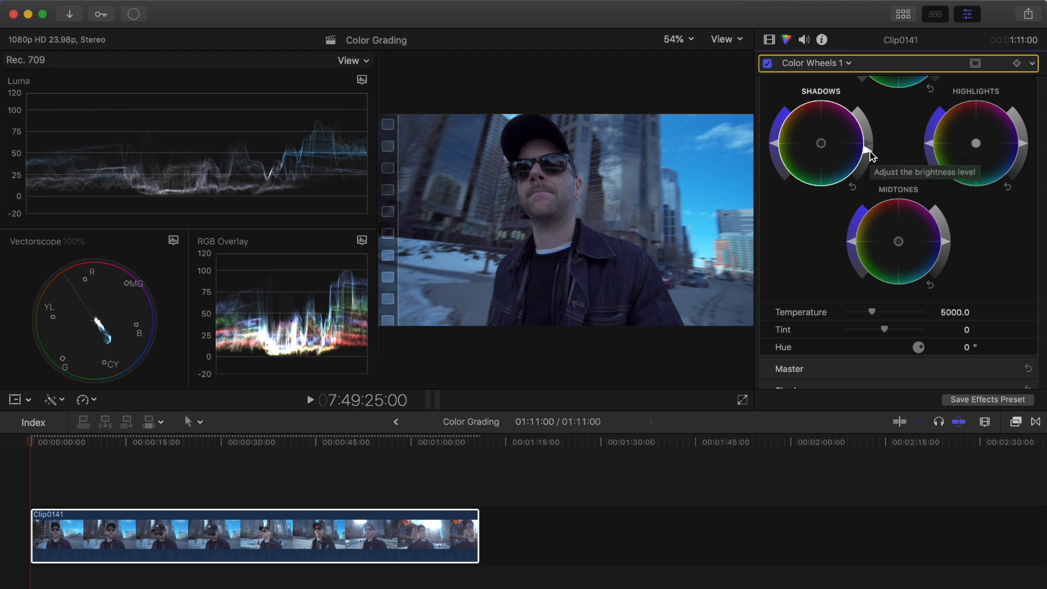
pyautogui.moveTo(339, 111); pyautogui.dragTo(294, 145)
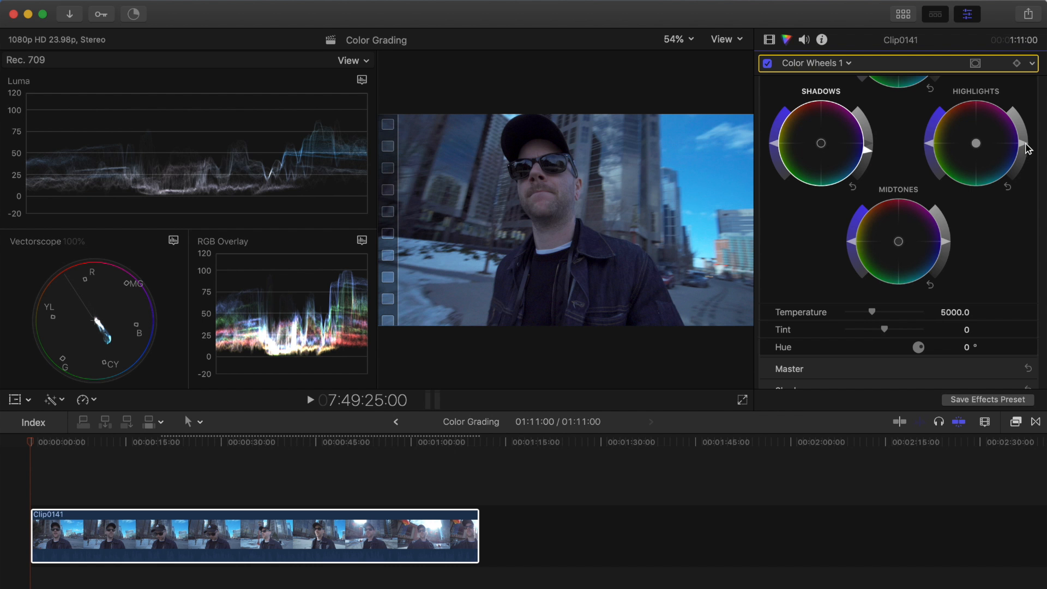
pyautogui.moveTo(1026, 149); pyautogui.dragTo(1028, 138)
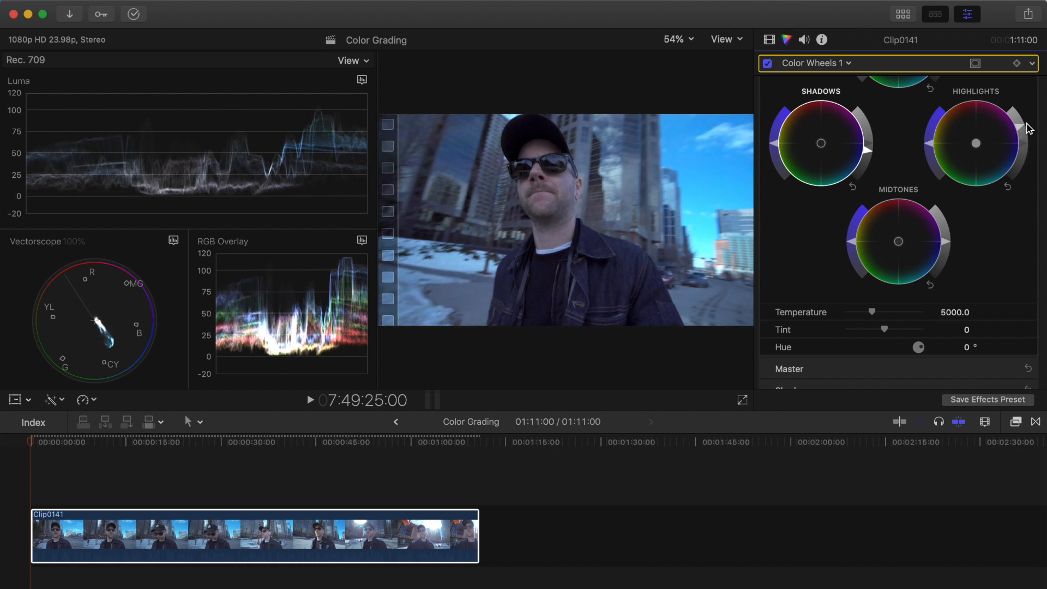
pyautogui.moveTo(1028, 126); pyautogui.dragTo(1030, 118)
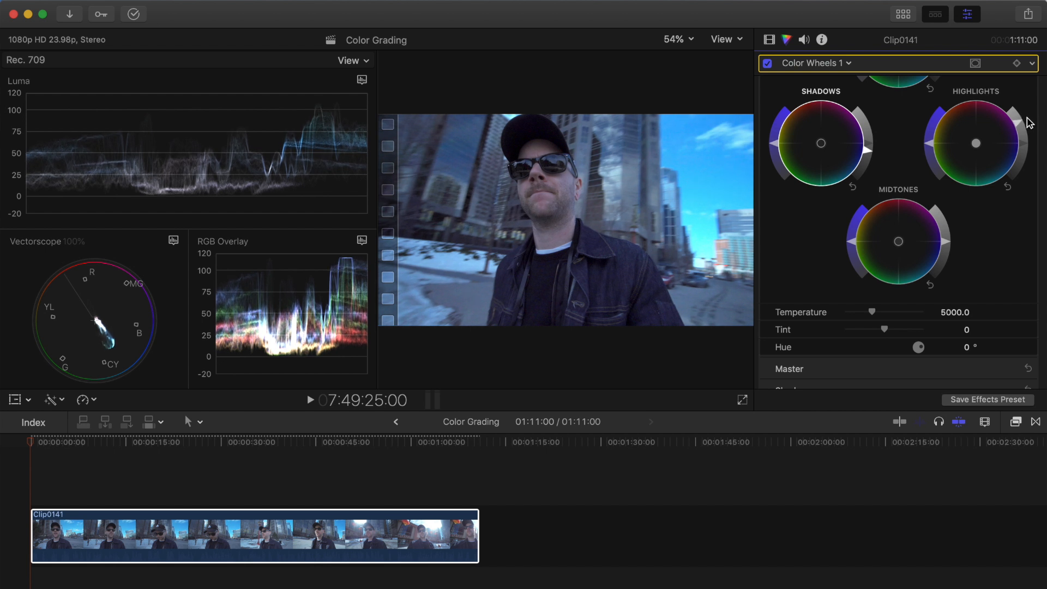
pyautogui.moveTo(1030, 122); pyautogui.dragTo(1026, 121)
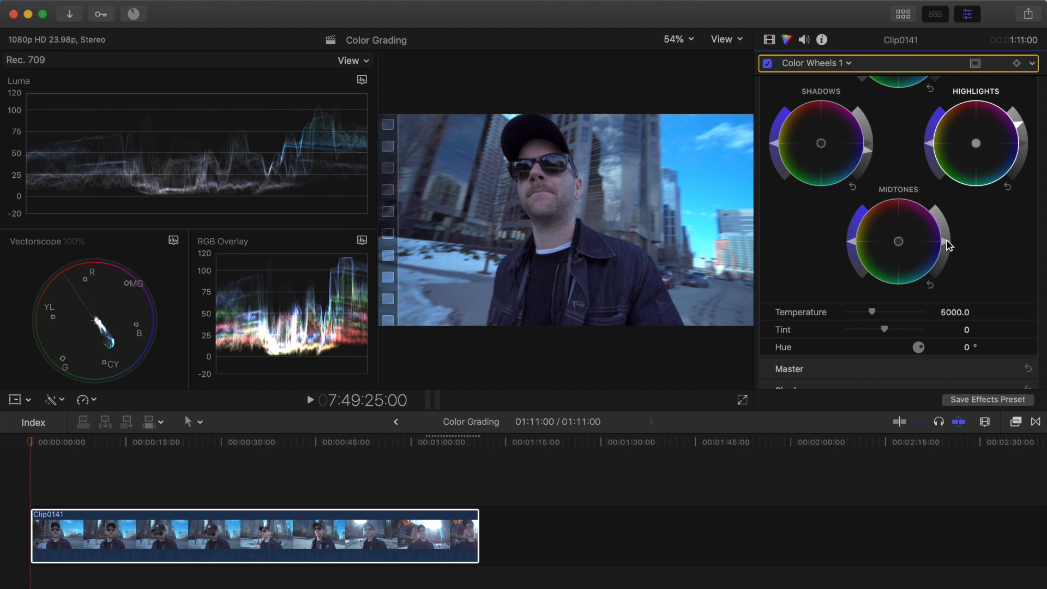
# - Raise the midtones brightness slightly and fine-tune the shadows brightness on the color wheels
pyautogui.moveTo(949, 242); pyautogui.dragTo(949, 233)
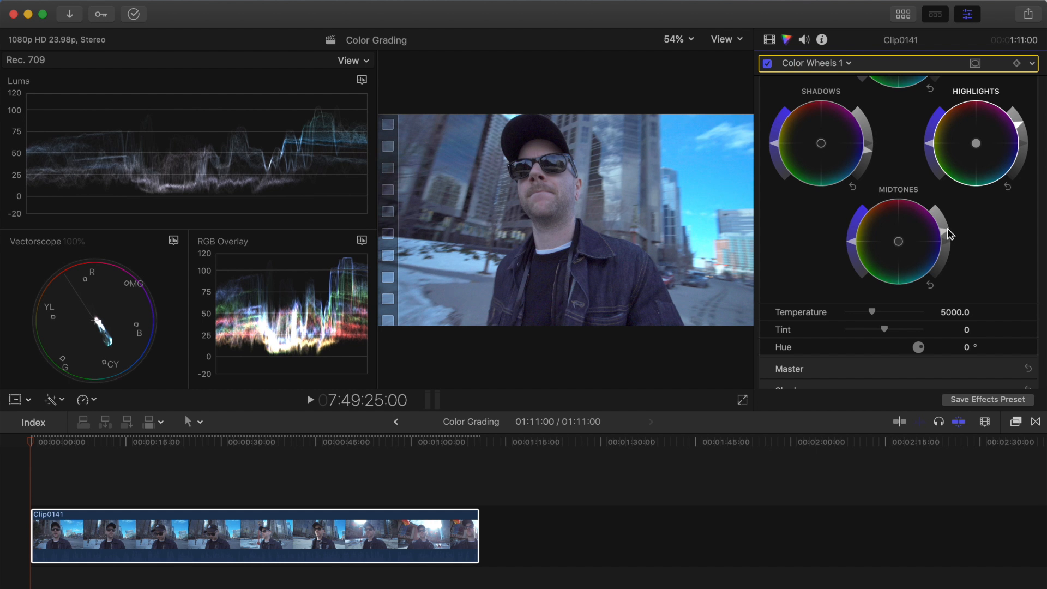
pyautogui.click(947, 230)
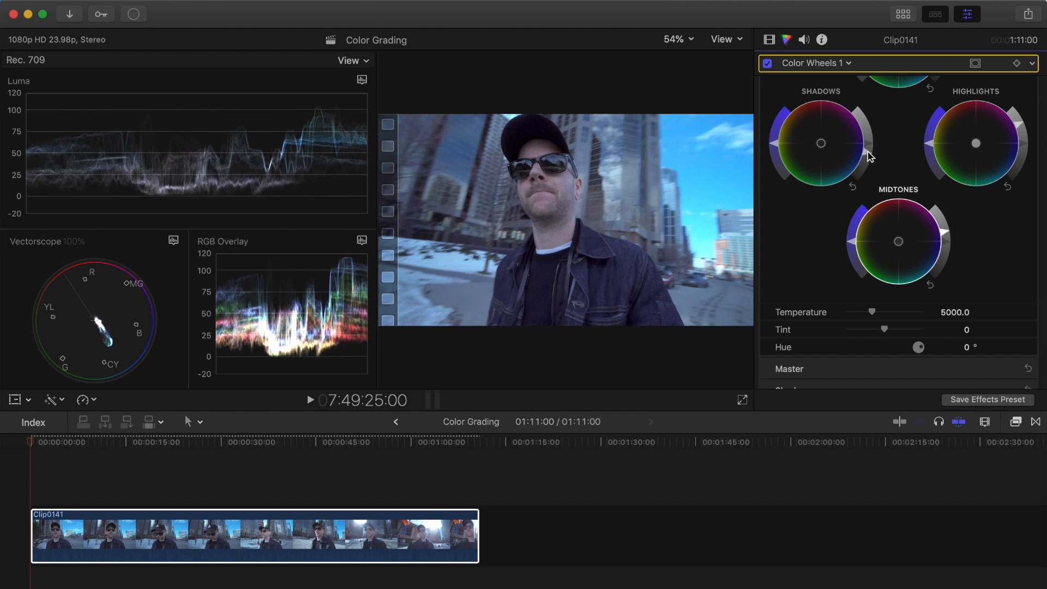
pyautogui.click(869, 153)
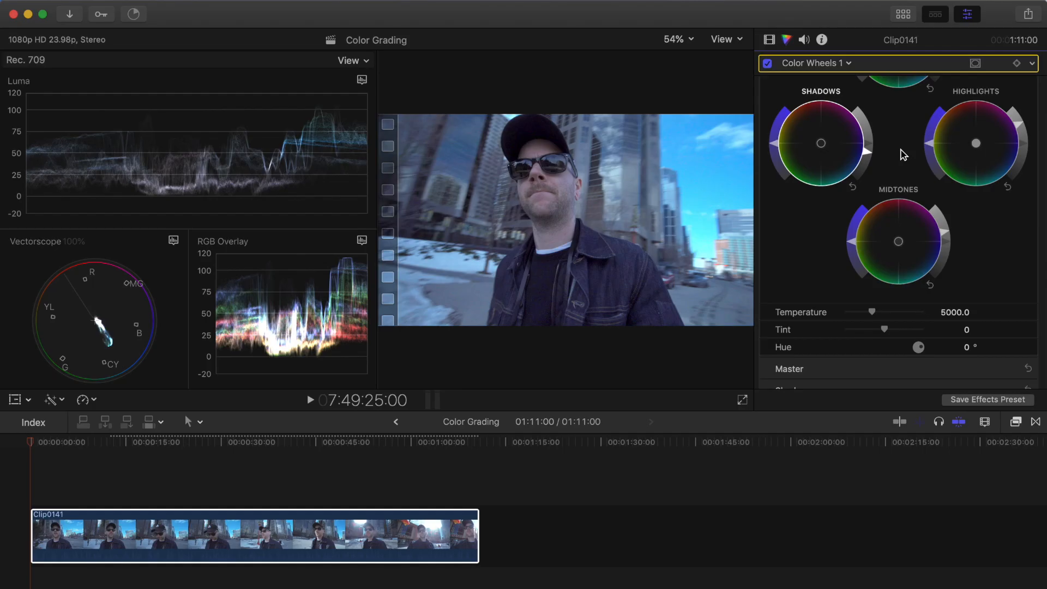
# - Warm up the clip by setting the color wheels' temperature to about 8411
pyautogui.scroll(-1, 902, 155)
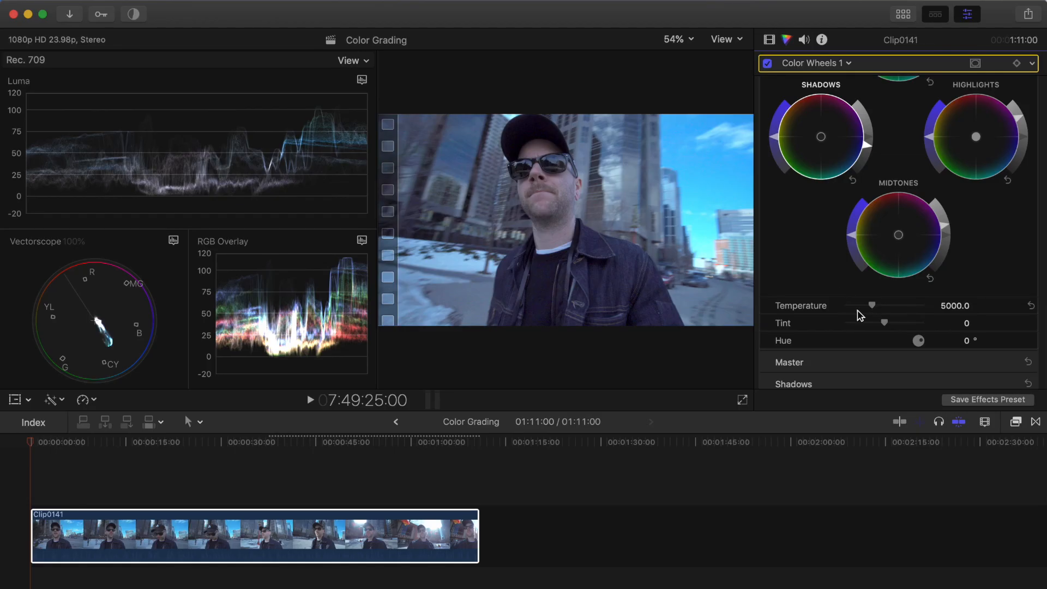
pyautogui.scroll(-2, 858, 310)
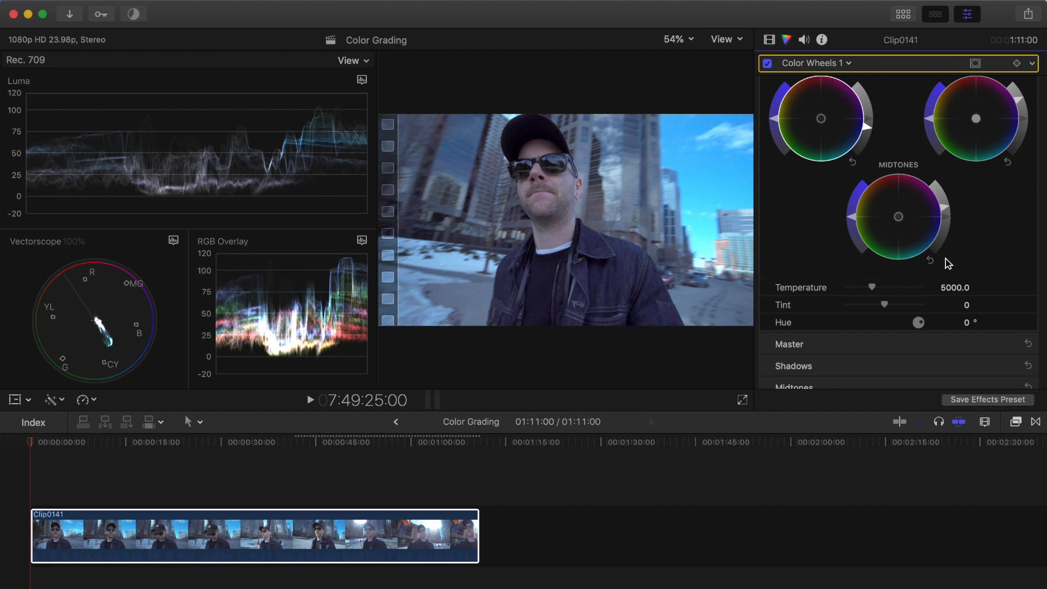
pyautogui.moveTo(872, 288); pyautogui.dragTo(925, 292)
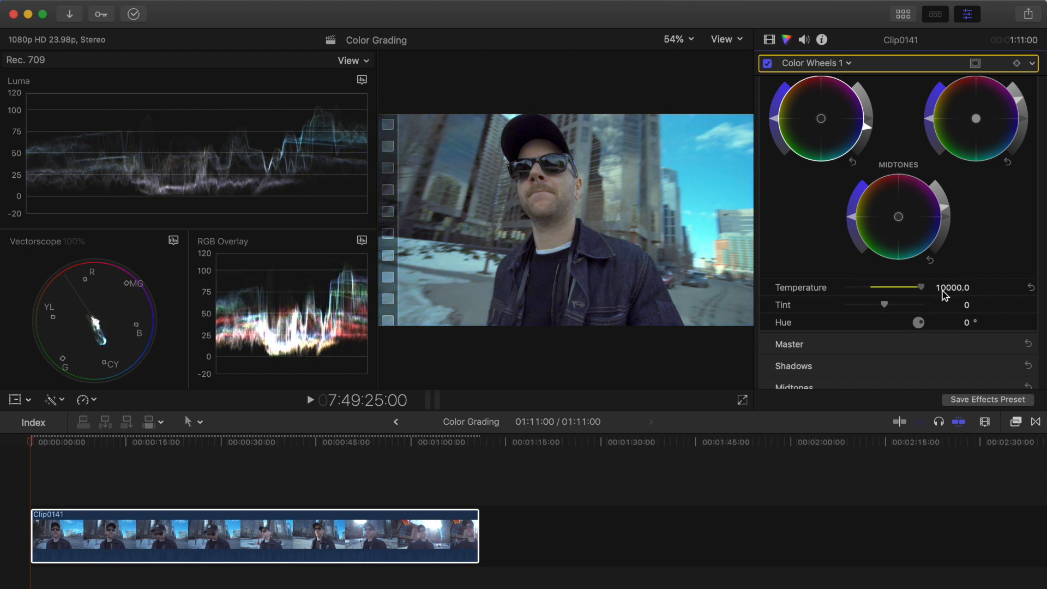
pyautogui.moveTo(941, 295); pyautogui.dragTo(879, 294)
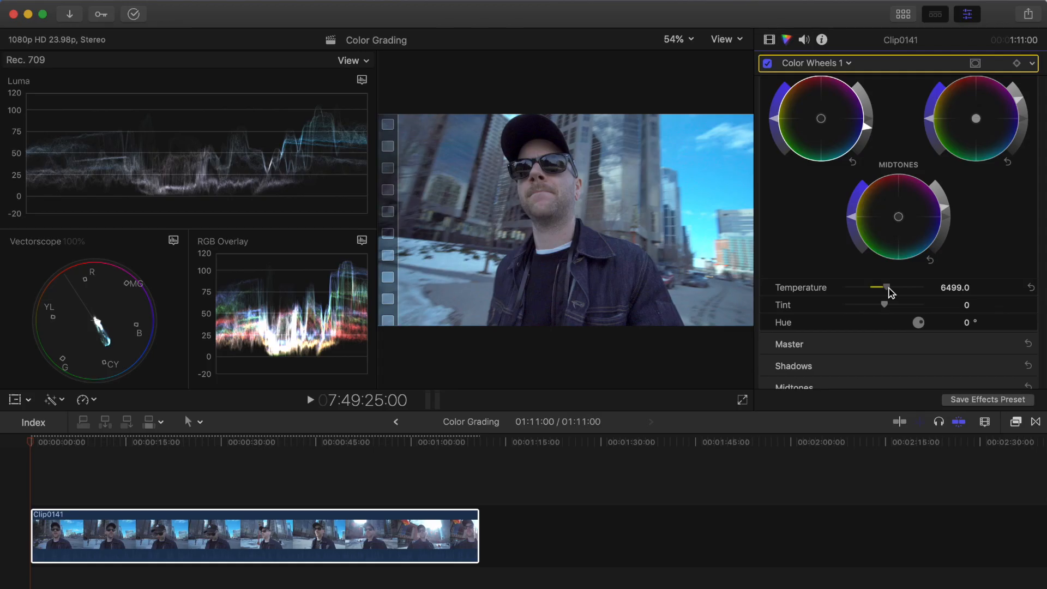
pyautogui.moveTo(887, 288)
pyautogui.mouseDown()
pyautogui.moveTo(934, 292)
pyautogui.moveTo(901, 295)
pyautogui.mouseUp()
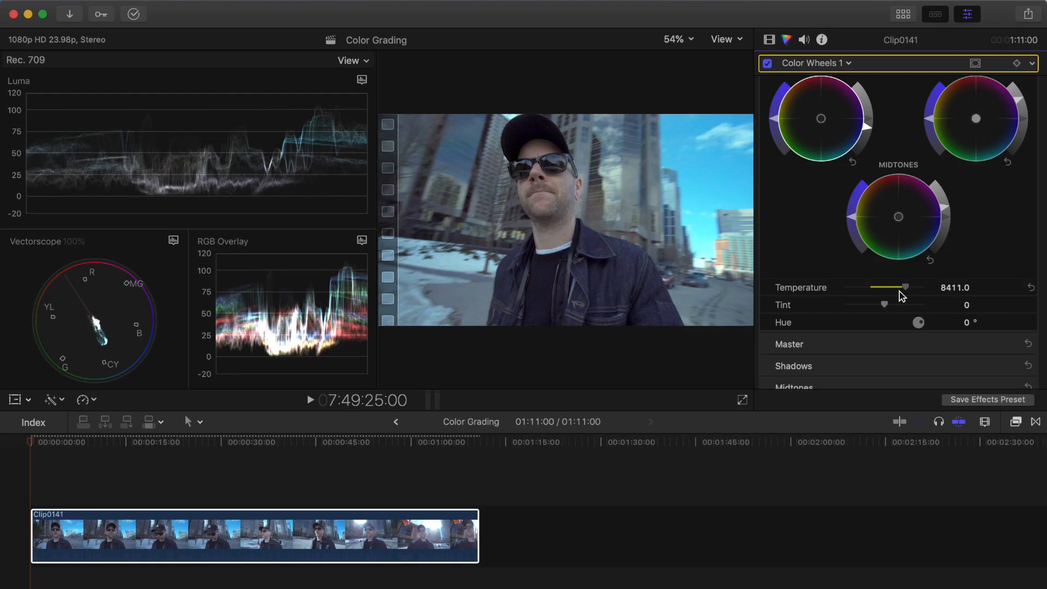
# - Set the color wheels' temperature to 10000 to warm up the clip further
pyautogui.moveTo(899, 292); pyautogui.dragTo(887, 290)
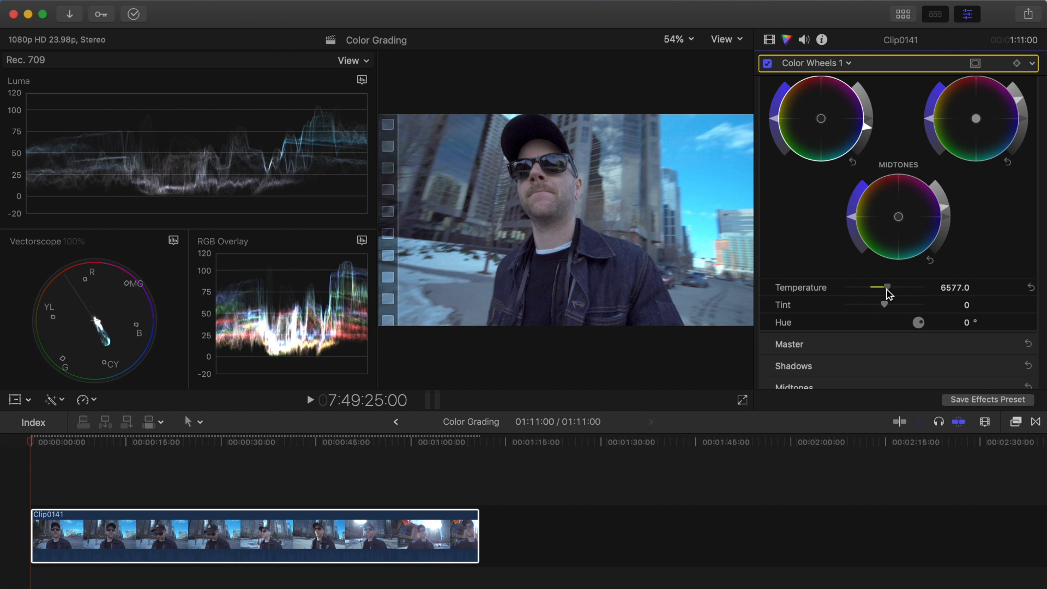
pyautogui.moveTo(886, 292); pyautogui.dragTo(928, 289)
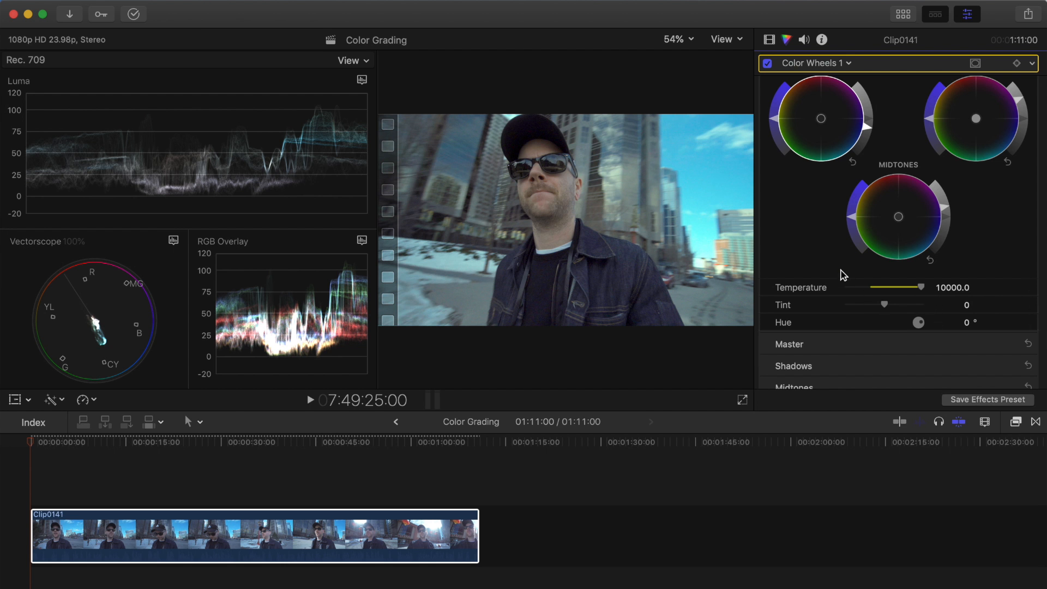
# - Try shifting the tint toward green at -39 and back toward magenta
pyautogui.scroll(-2, 843, 274)
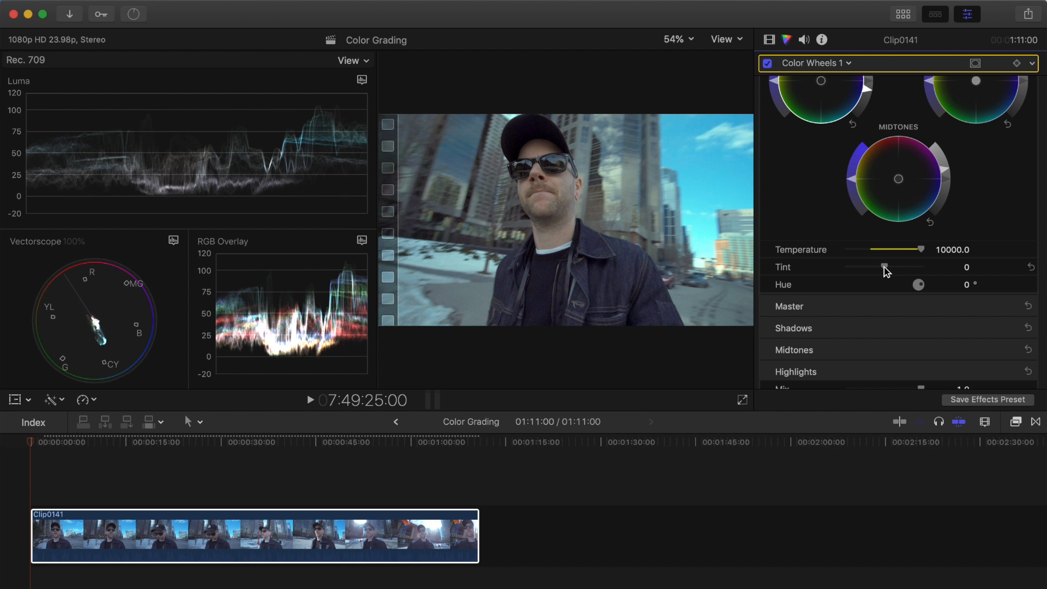
pyautogui.moveTo(884, 268); pyautogui.dragTo(857, 277)
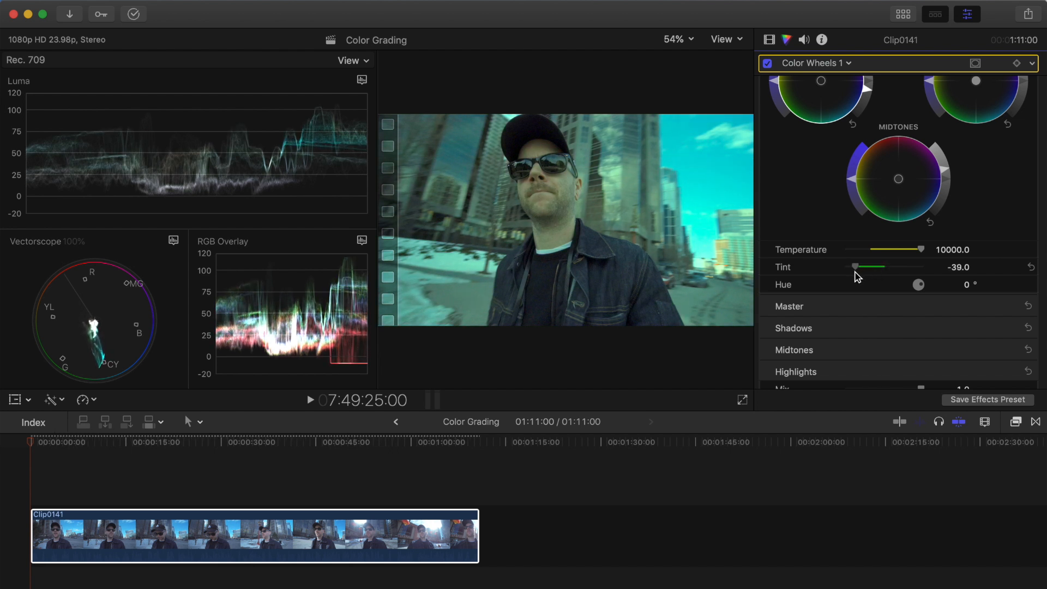
pyautogui.moveTo(857, 277); pyautogui.dragTo(905, 274)
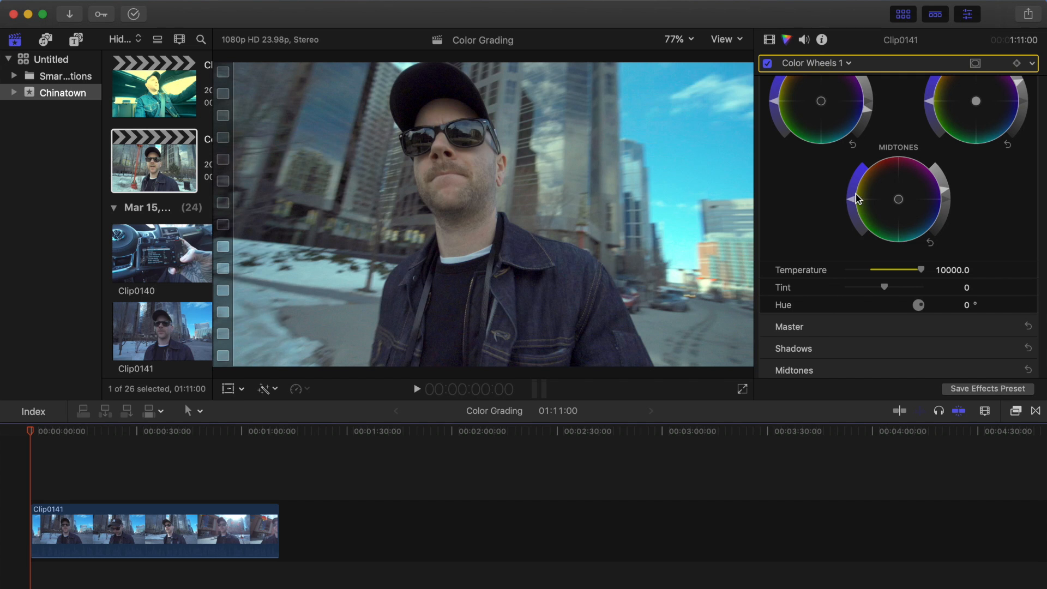
# - Switch back to the saved Grading workspace
pyautogui.scroll(5, 853, 194)
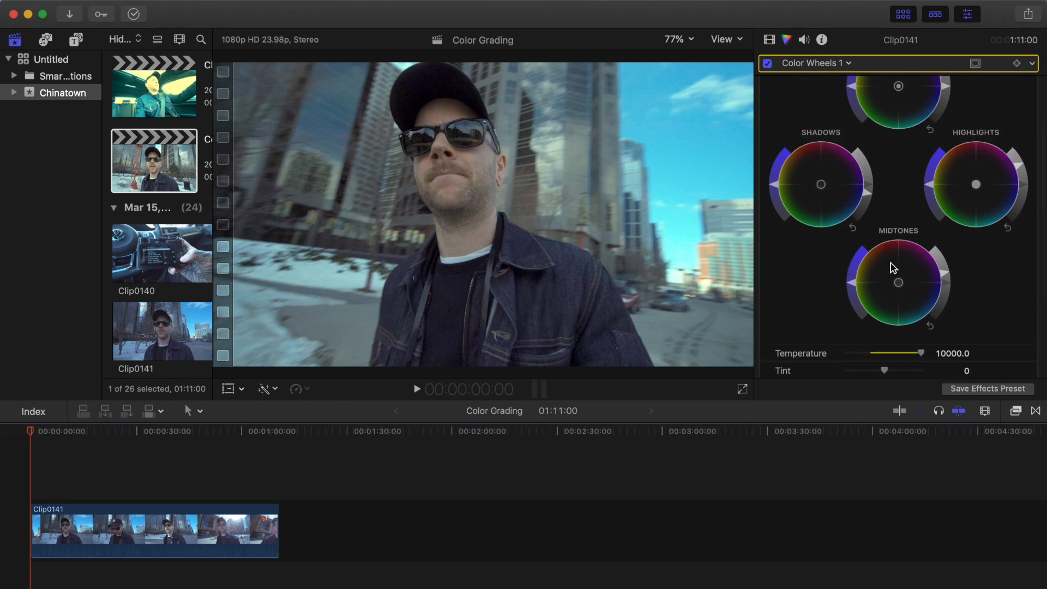
pyautogui.click(328, 0)
pyautogui.moveTo(371, 1)
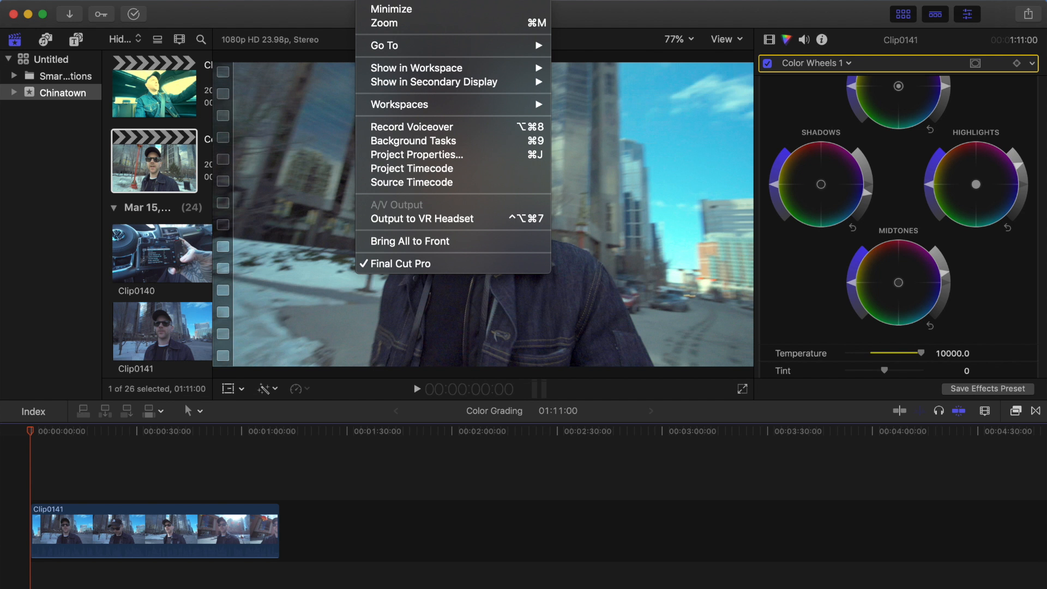
pyautogui.moveTo(473, 103)
pyautogui.click(608, 104)
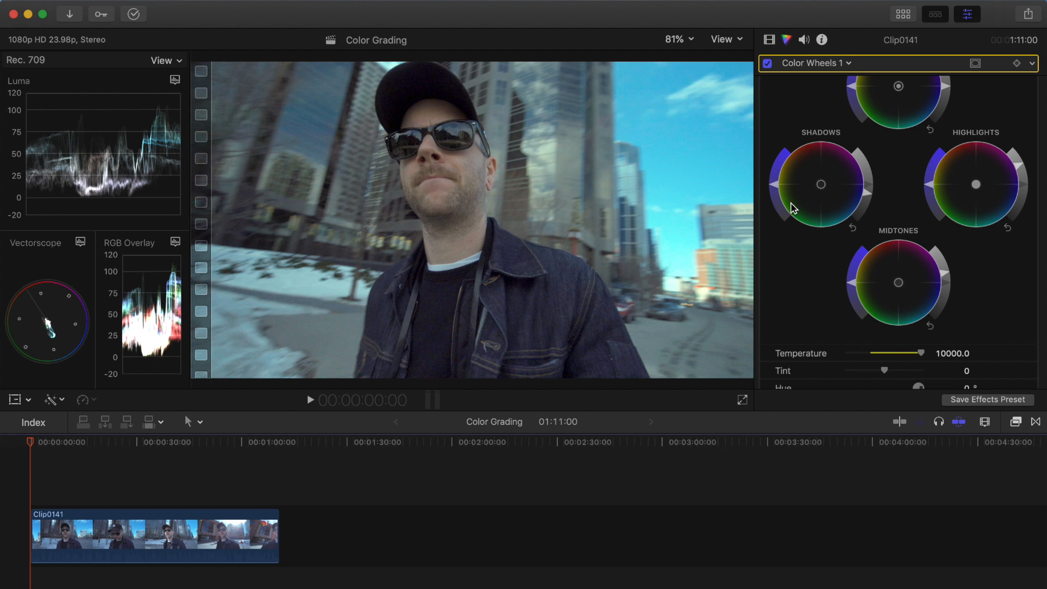
# - Raise the master saturation slightly on the color wheels and preview the frame at 50:20 before returning to the clip's start
pyautogui.scroll(3, 799, 241)
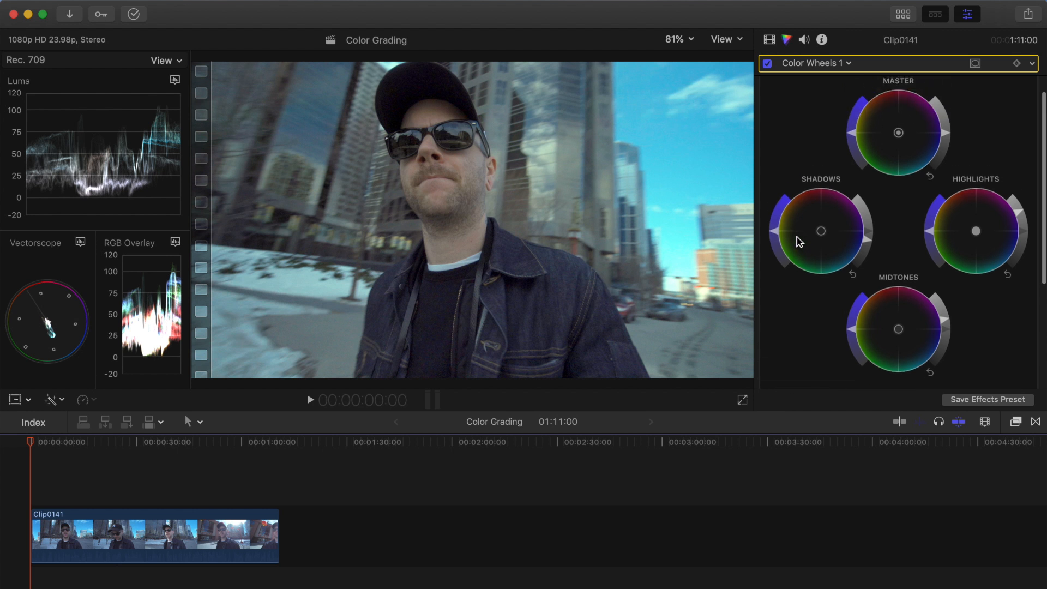
pyautogui.moveTo(854, 148)
pyautogui.mouseDown()
pyautogui.moveTo(875, 109)
pyautogui.moveTo(854, 139)
pyautogui.mouseUp()
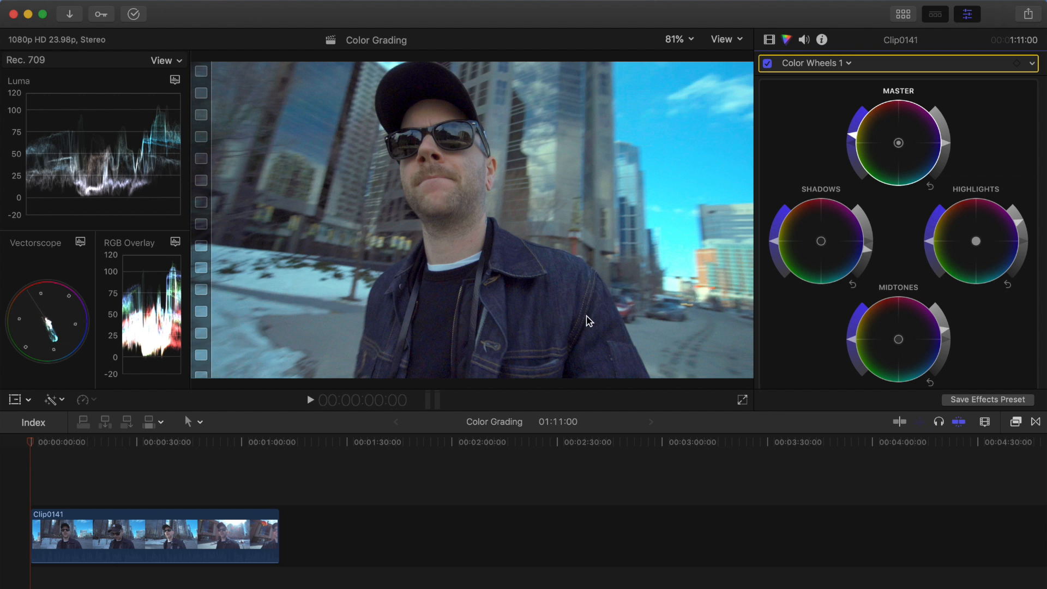
pyautogui.click(209, 442)
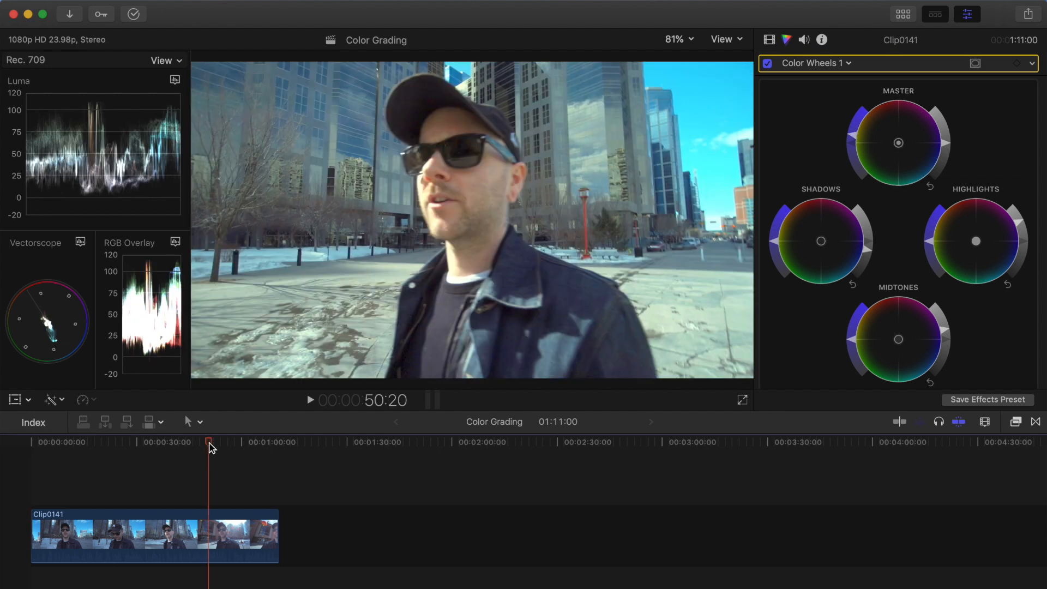
pyautogui.moveTo(210, 445); pyautogui.dragTo(33, 447)
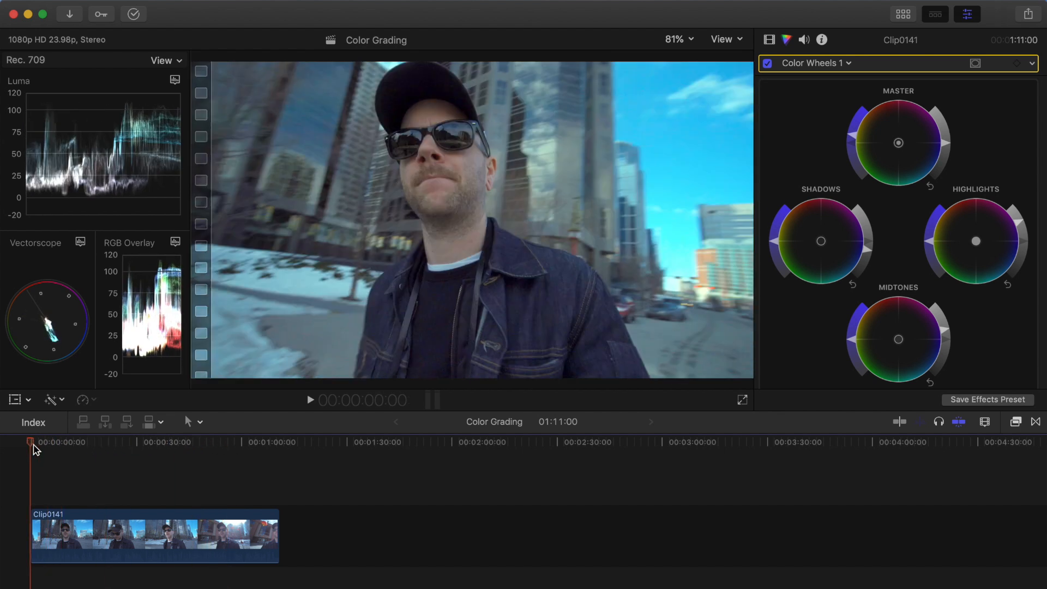
# - Select Clip0141 and push its shadows color wheel toward teal-blue
pyautogui.click(121, 537)
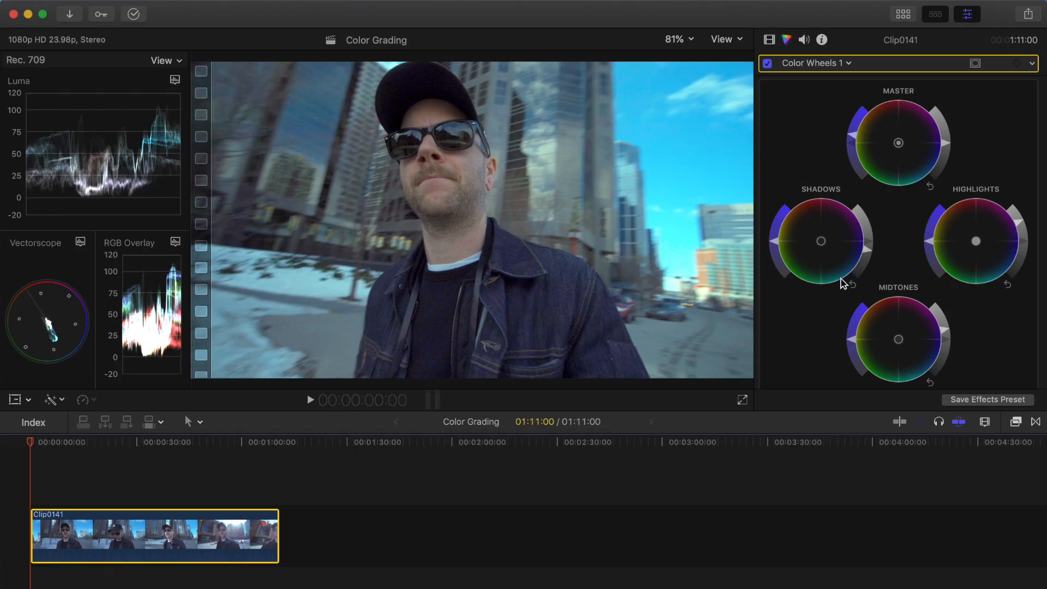
pyautogui.click(821, 244)
pyautogui.moveTo(823, 247); pyautogui.dragTo(862, 315)
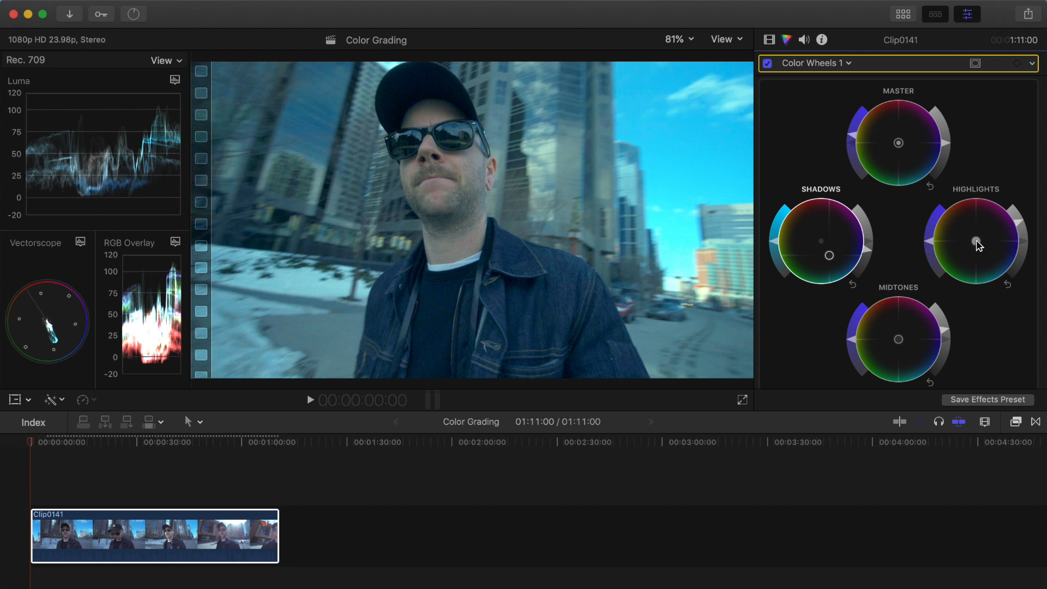
# - Push the highlights toward orange and nudge the midtones slightly toward orange on the color wheels
pyautogui.moveTo(977, 244)
pyautogui.mouseDown()
pyautogui.moveTo(946, 206)
pyautogui.moveTo(907, 190)
pyautogui.moveTo(910, 173)
pyautogui.moveTo(883, 200)
pyautogui.moveTo(896, 177)
pyautogui.moveTo(886, 187)
pyautogui.moveTo(895, 187)
pyautogui.mouseUp()
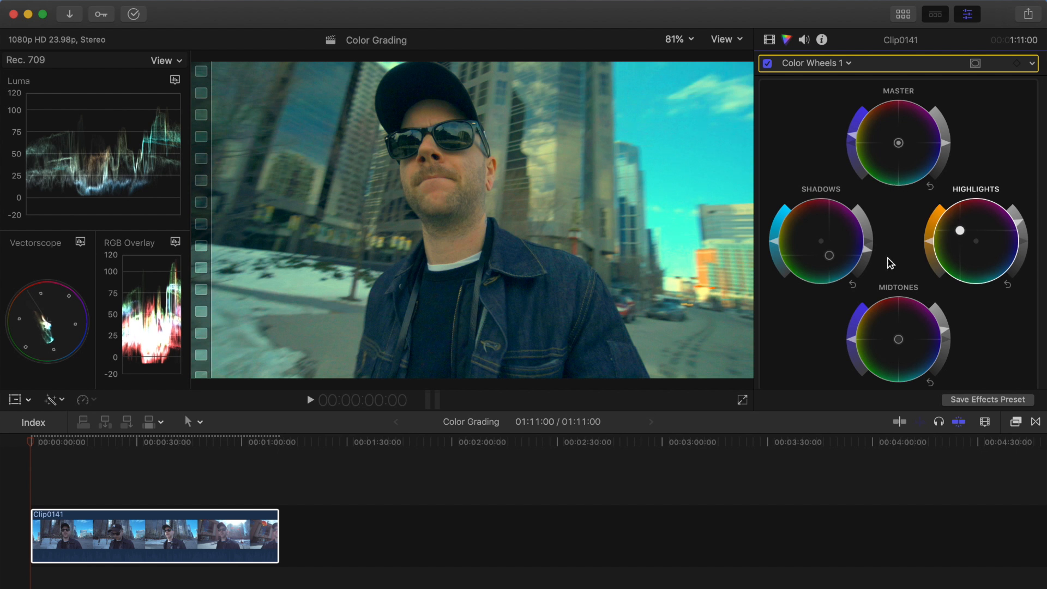
pyautogui.moveTo(898, 339); pyautogui.dragTo(833, 289)
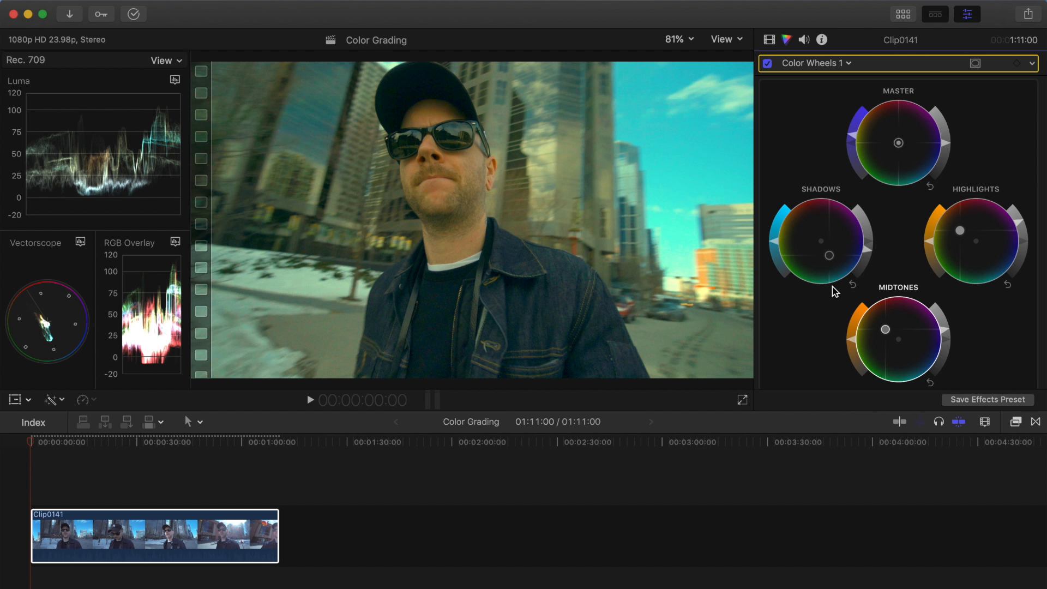
pyautogui.press('super+z')
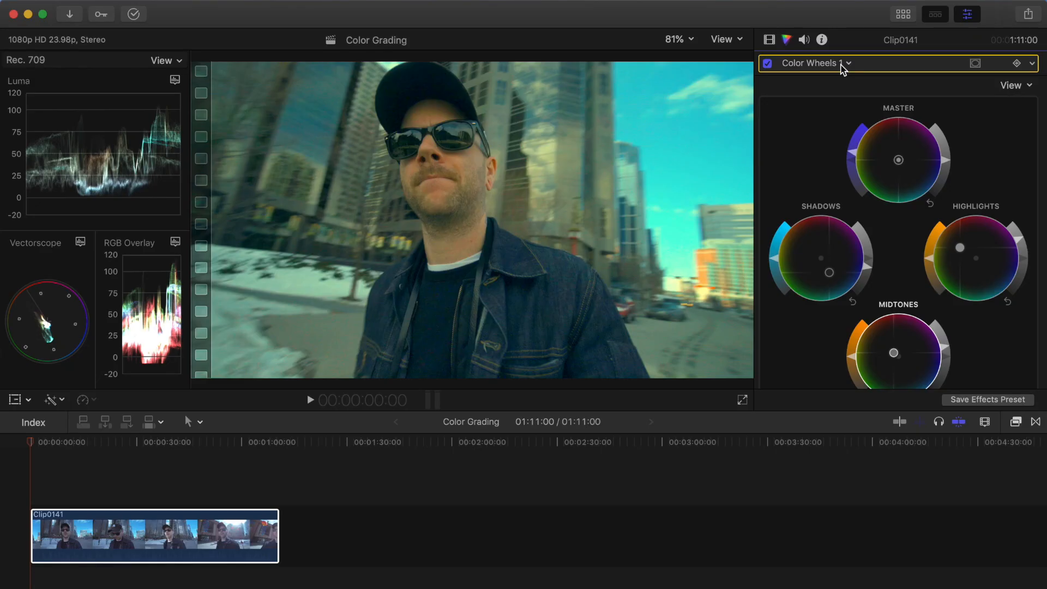
# - Toggle Clip0141's effects off and on repeatedly to compare the original with the graded image, leaving the effects enabled
pyautogui.moveTo(124, 444); pyautogui.dragTo(250, 456)
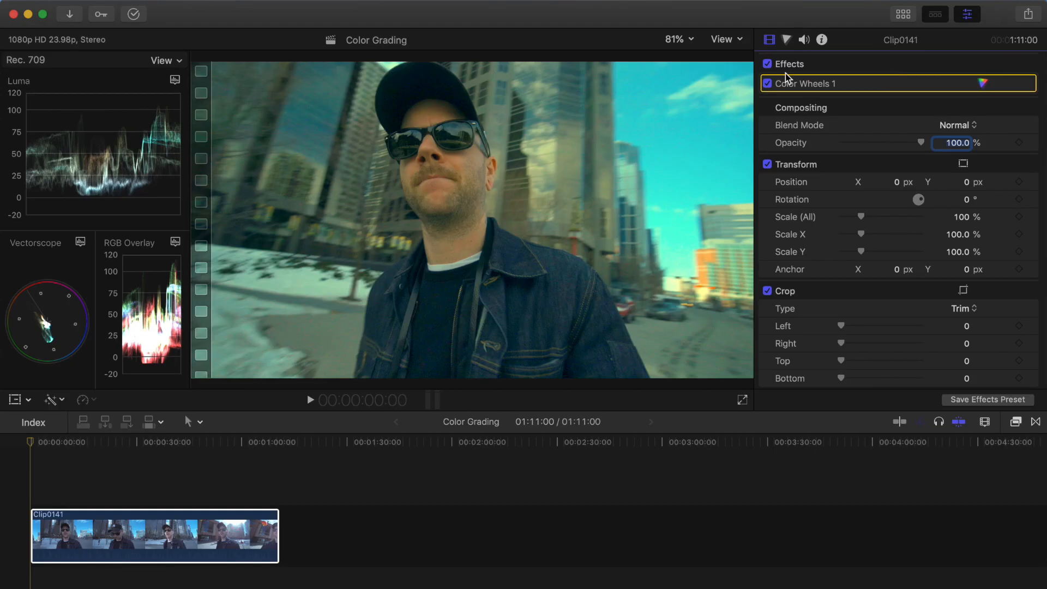
pyautogui.click(767, 64)
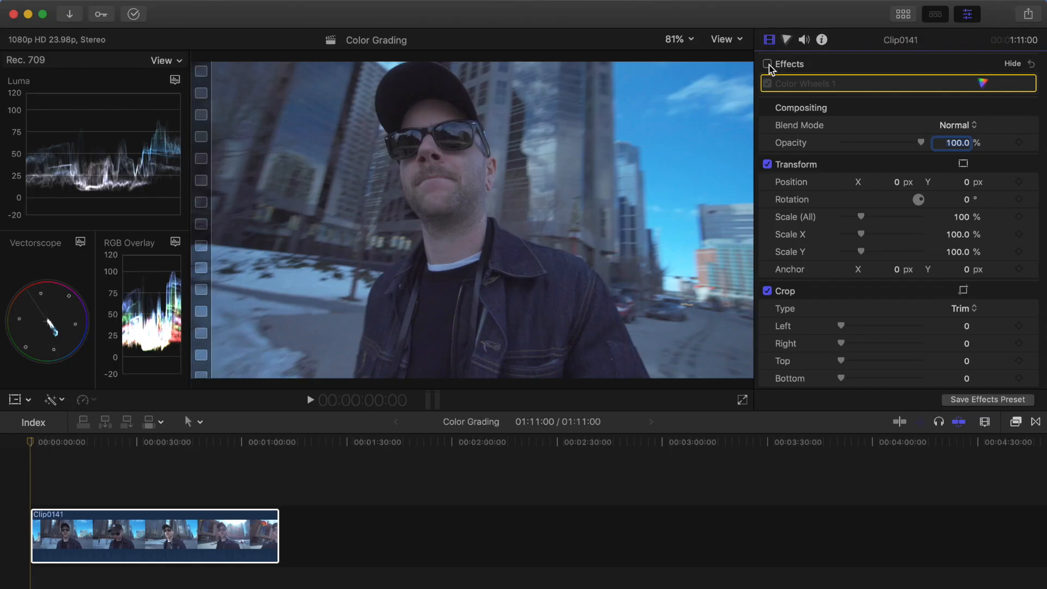
pyautogui.click(768, 65)
pyautogui.click(767, 64)
pyautogui.click(768, 64)
pyautogui.click(768, 64)
pyautogui.click(767, 64)
pyautogui.click(767, 64)
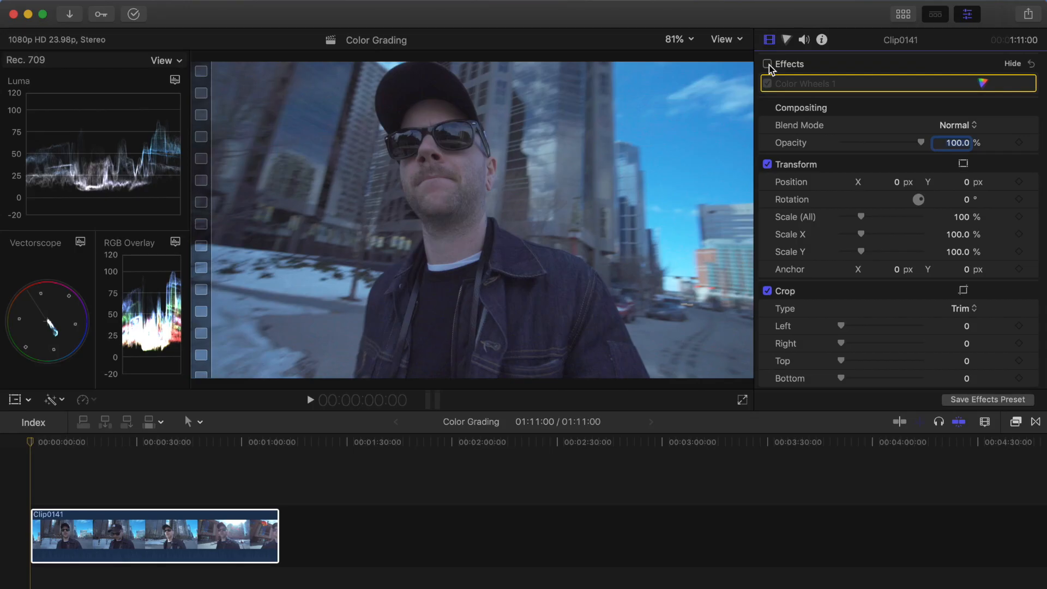
pyautogui.click(768, 64)
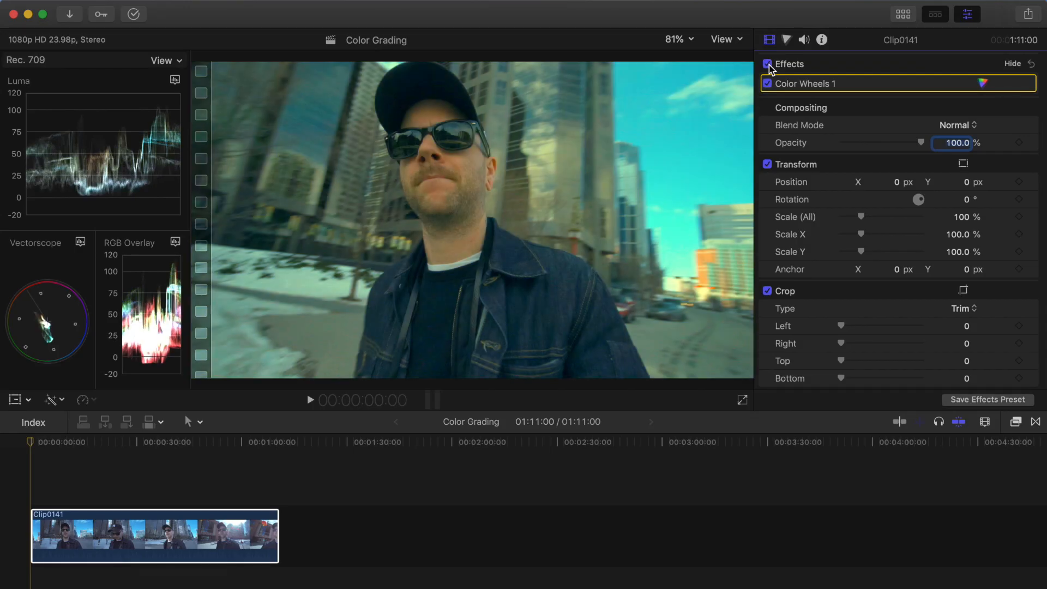